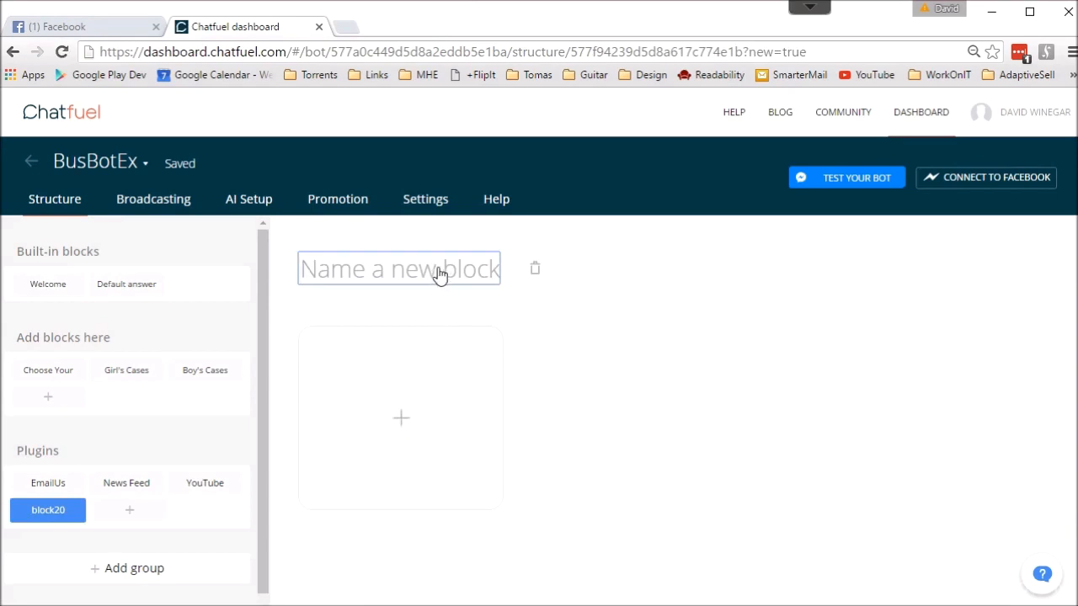
# Name the new block "Search radrr" and add a Bing search plugin card to it
pyautogui.write('Search radm')
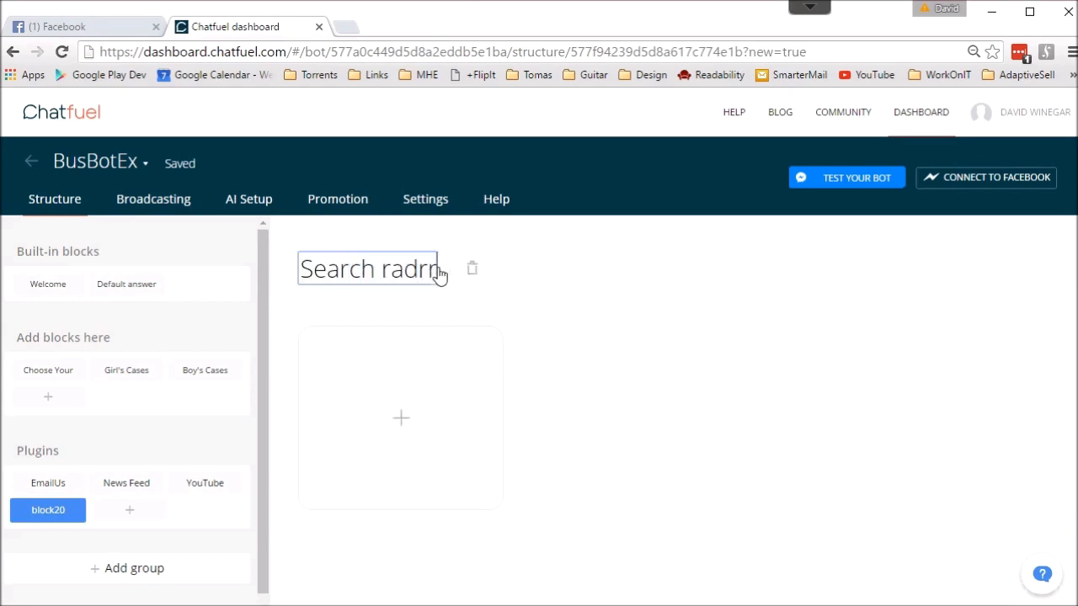
pyautogui.moveTo(409, 493)
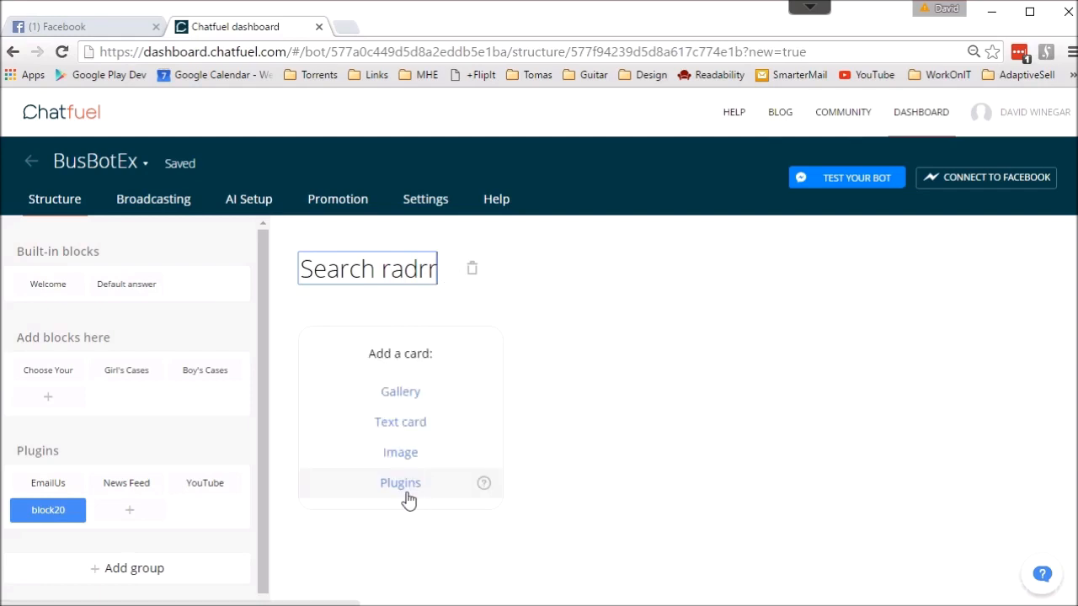
pyautogui.click(404, 493)
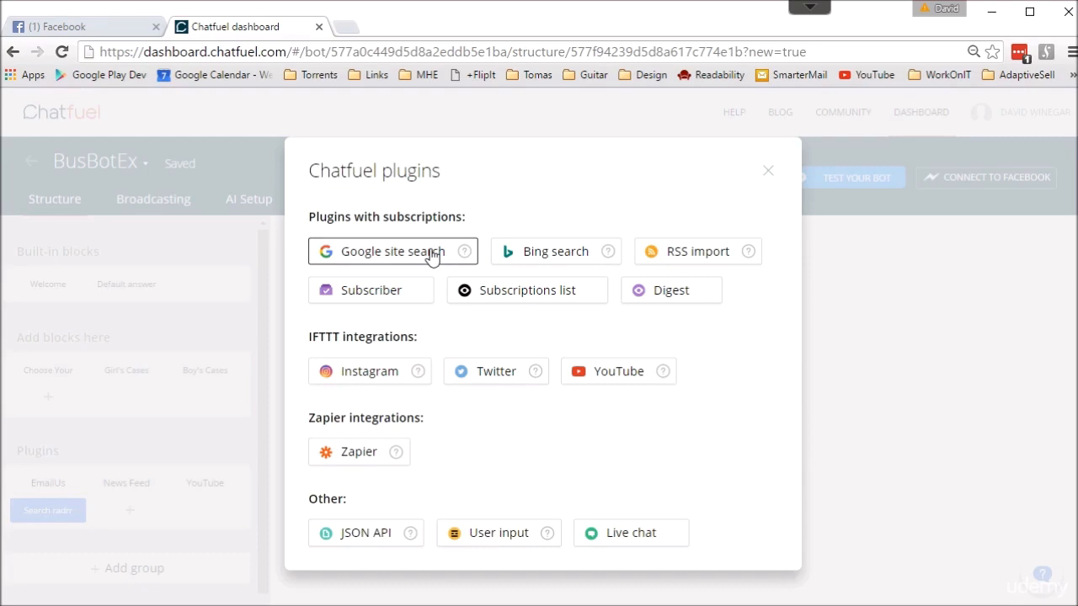
pyautogui.click(534, 260)
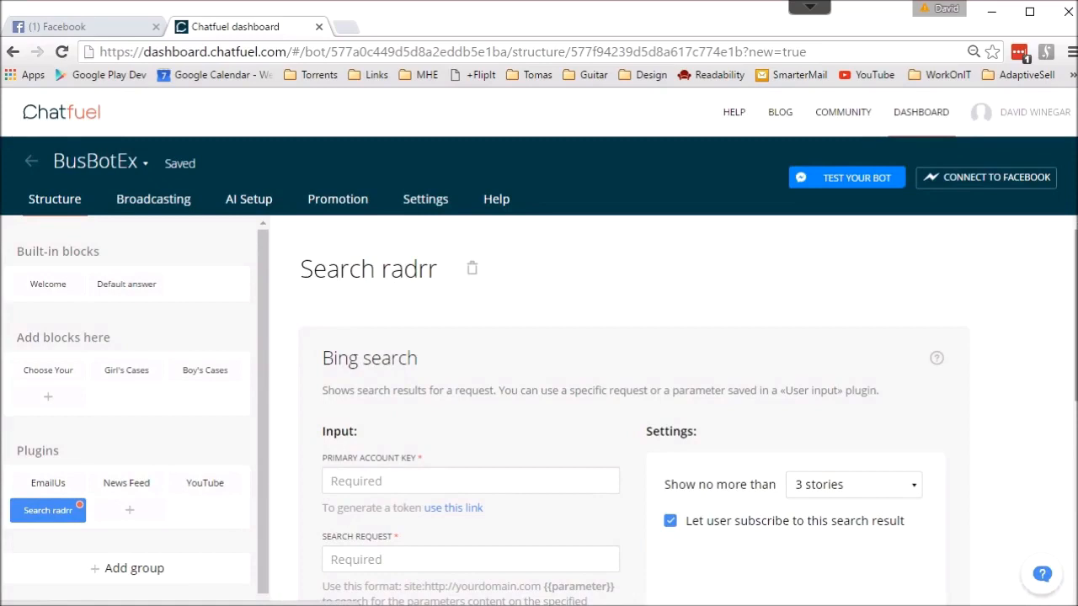
# Add a User input plugin card below the Bing search card
pyautogui.scroll(-5, 1062, 500)
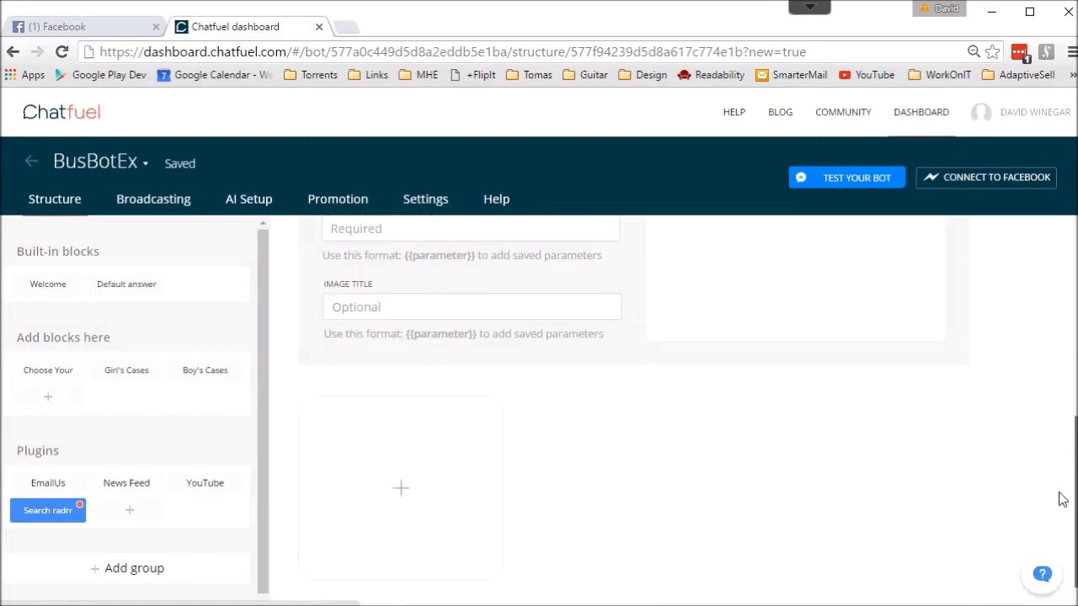
pyautogui.moveTo(475, 517)
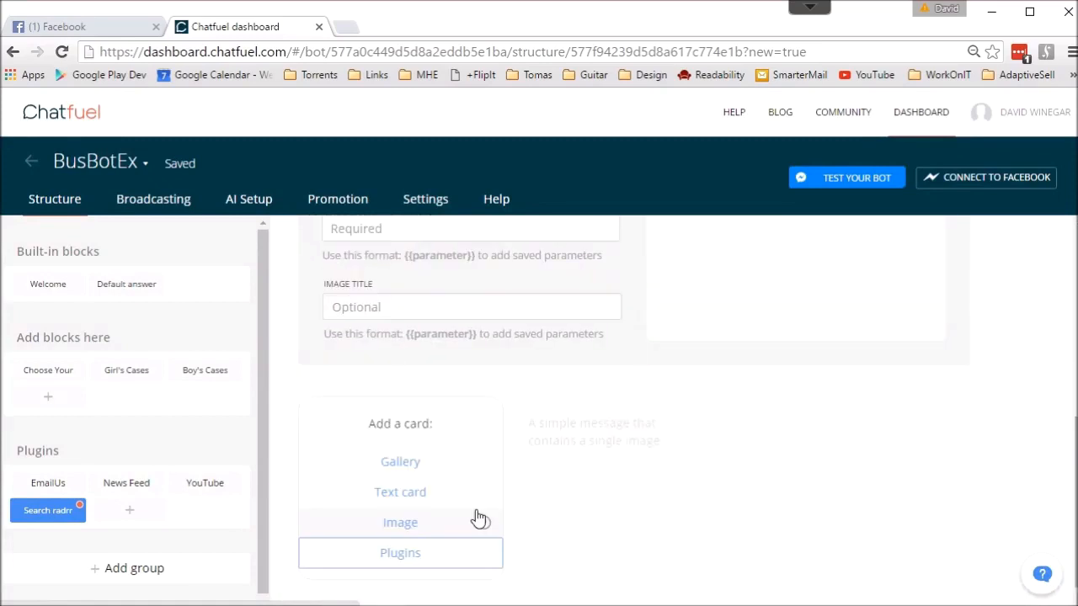
pyautogui.click(411, 553)
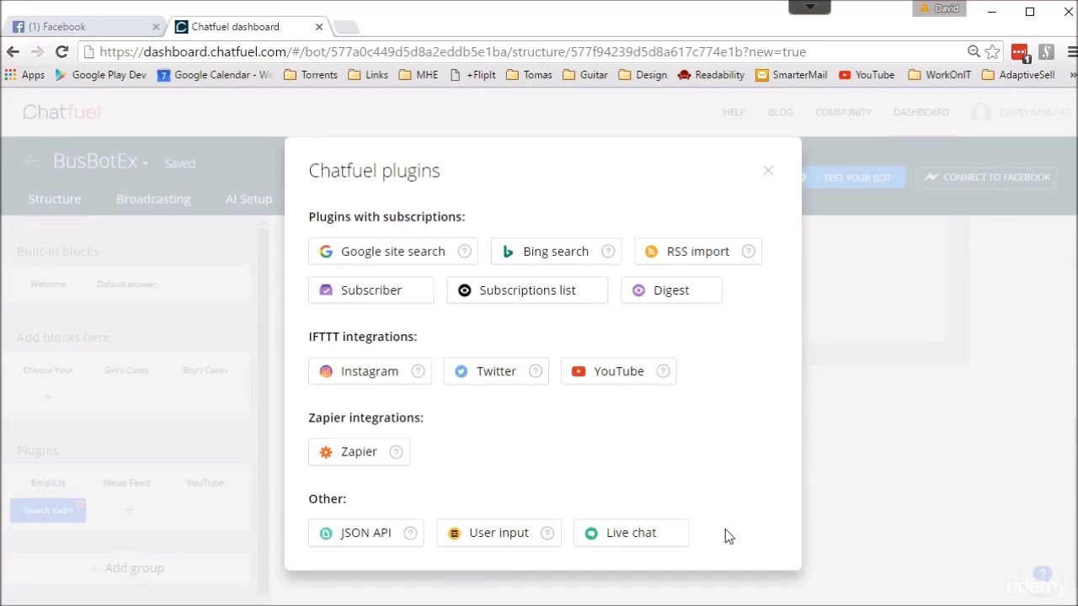
pyautogui.click(514, 533)
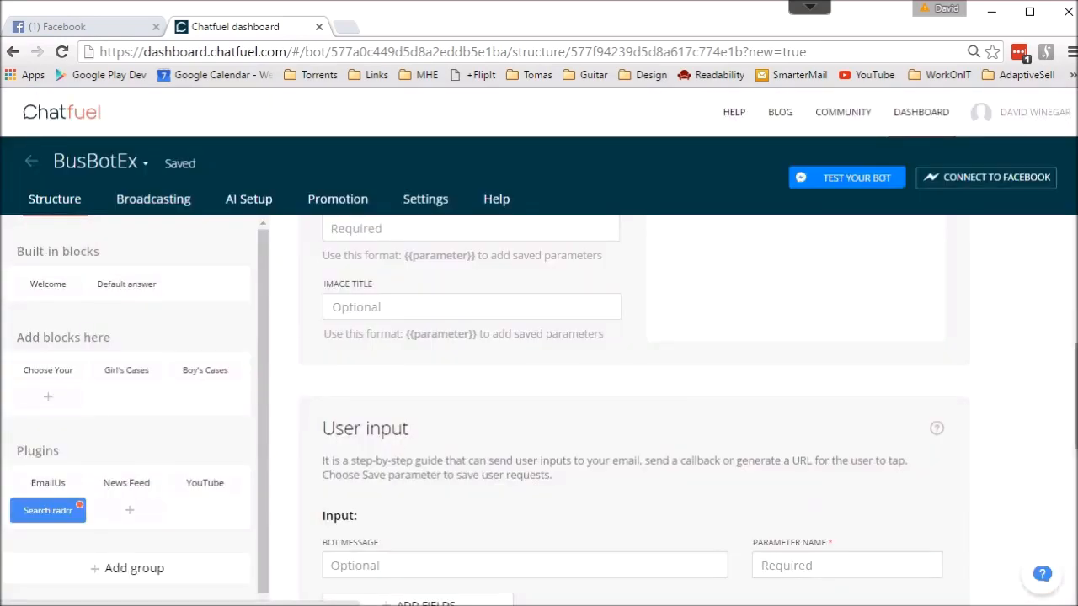
# Move the User input card above the Bing search card in the Search radrr block
pyautogui.moveTo(1076, 396); pyautogui.dragTo(1076, 274)
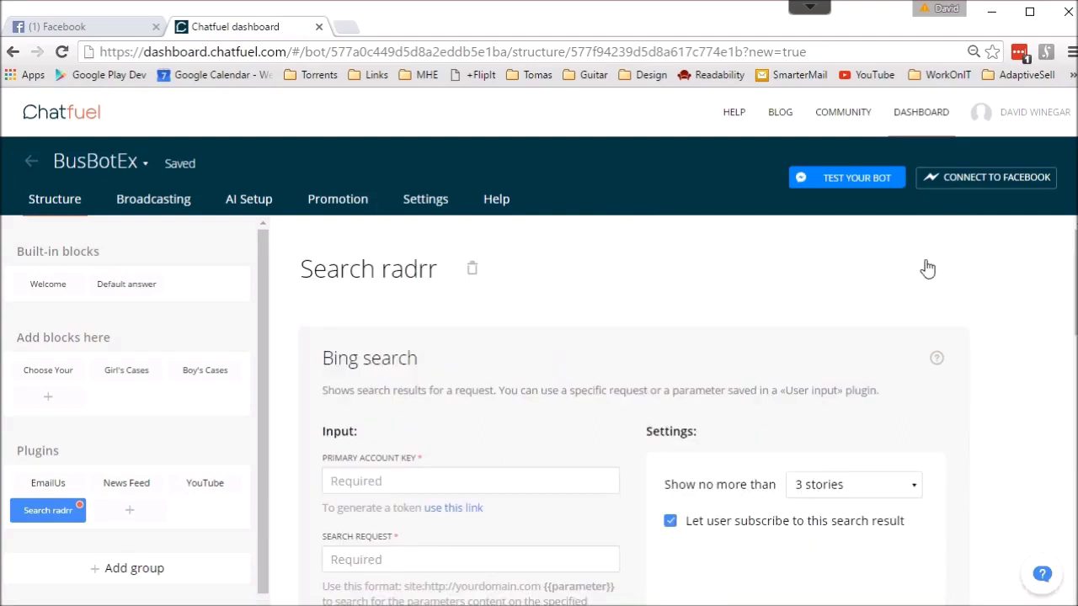
pyautogui.hotkey('ctrl', '-')
pyautogui.hotkey('ctrl', '-')
pyautogui.hotkey('ctrl', '-')
pyautogui.hotkey('ctrl', '-')
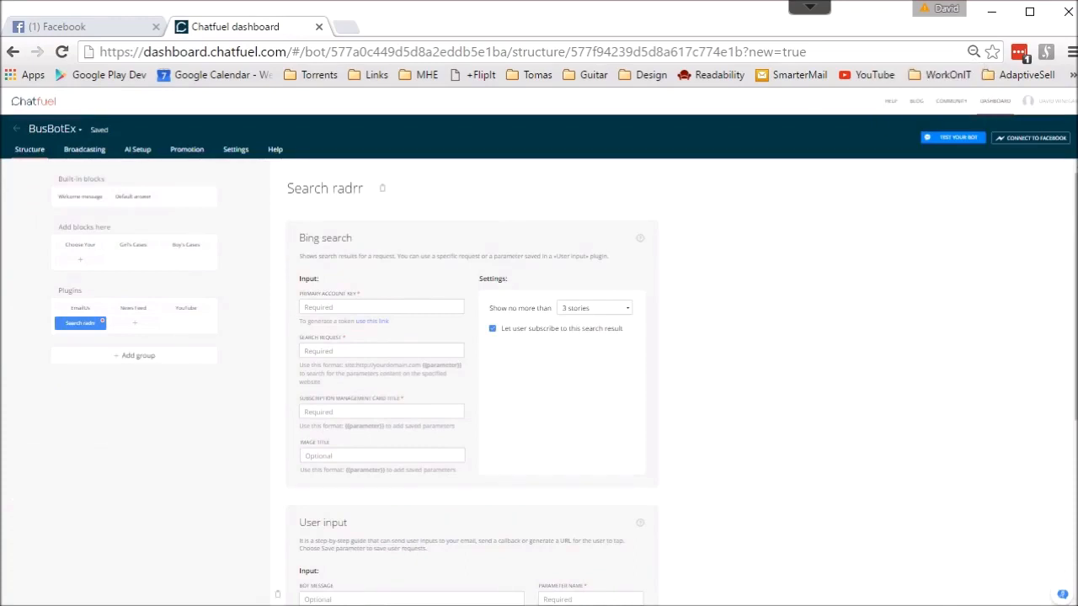
pyautogui.moveTo(277, 605); pyautogui.dragTo(334, 313)
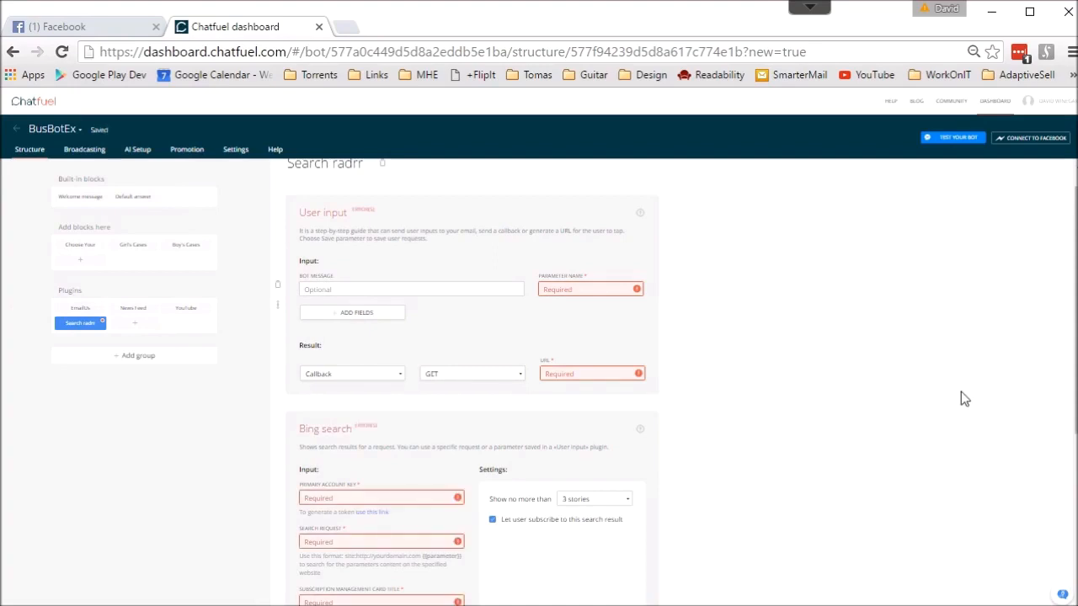
# Set the User input card's bot message to "Insert your search term..." and its parameter name to "bingquery"
pyautogui.hotkey('ctrl', '+')
pyautogui.hotkey('ctrl', '+')
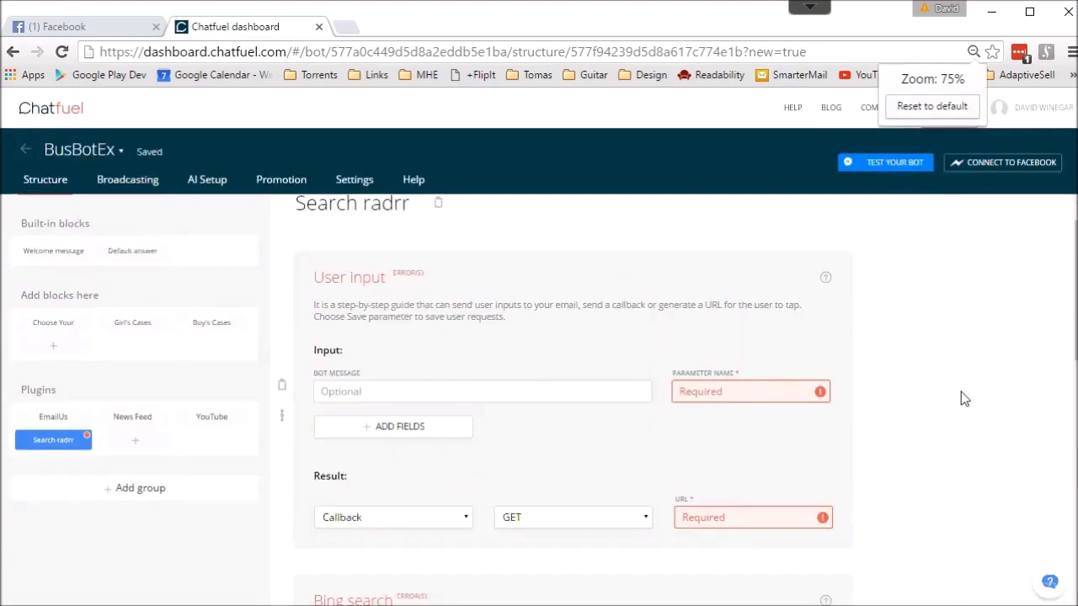
pyautogui.hotkey('ctrl', '+')
pyautogui.hotkey('ctrl', '+')
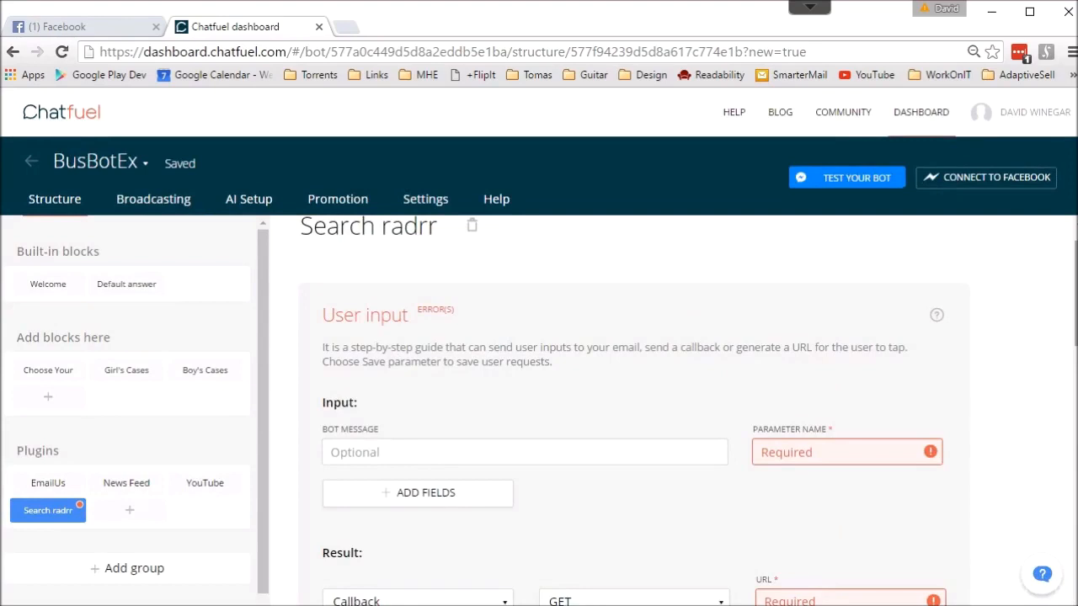
pyautogui.scroll(-1, 543, 412)
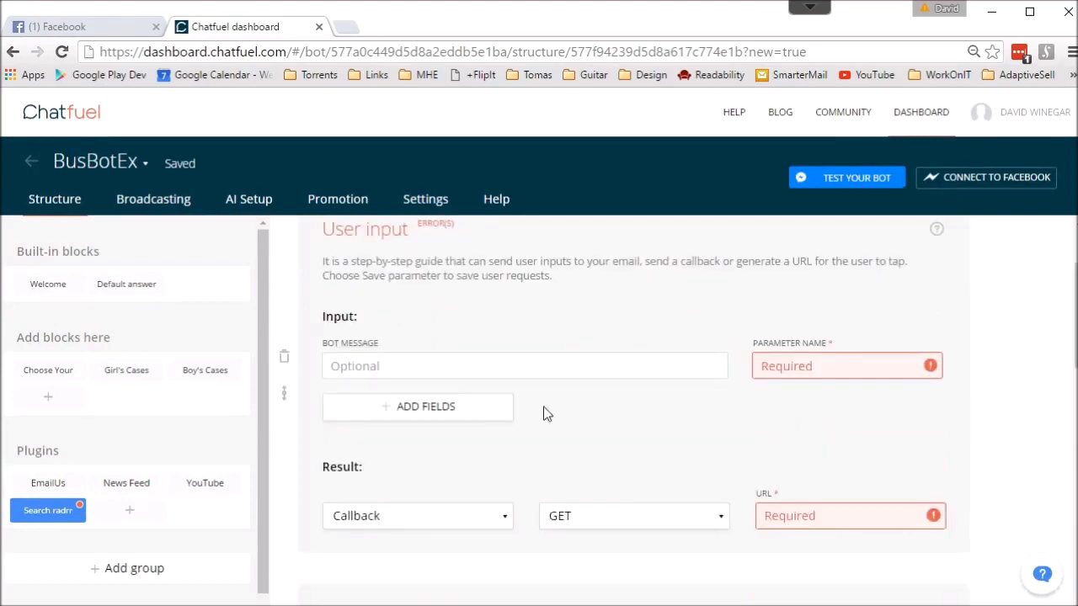
pyautogui.click(425, 368)
pyautogui.write('Insert yoiur se')
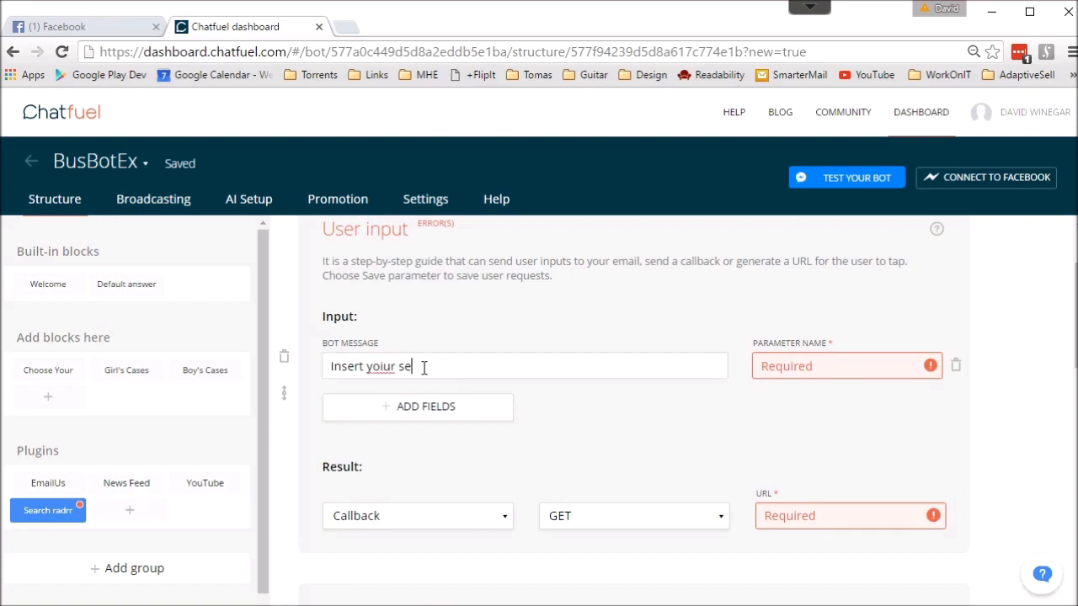
pyautogui.write('arch term...')
pyautogui.press('BackSpace')
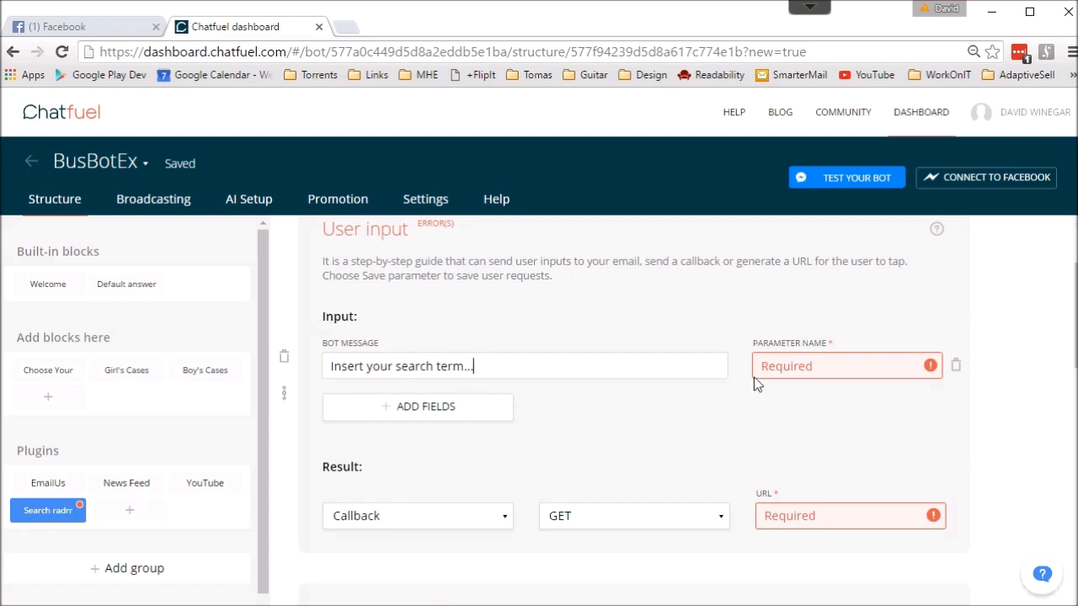
pyautogui.click(754, 375)
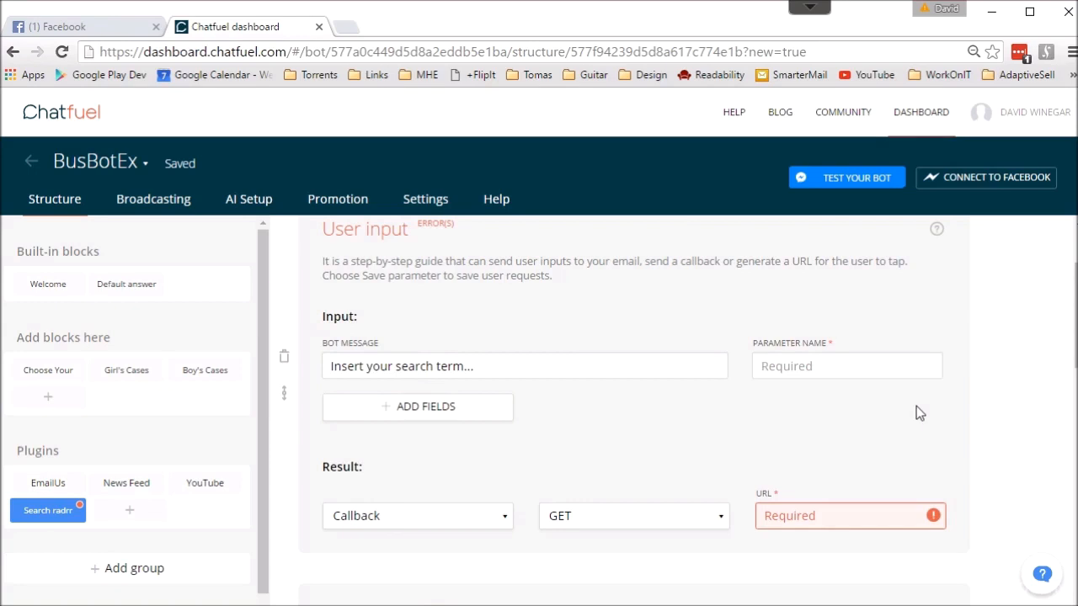
pyautogui.write('bingquery')
# Set the User input card's result to Save parameters
pyautogui.click(504, 516)
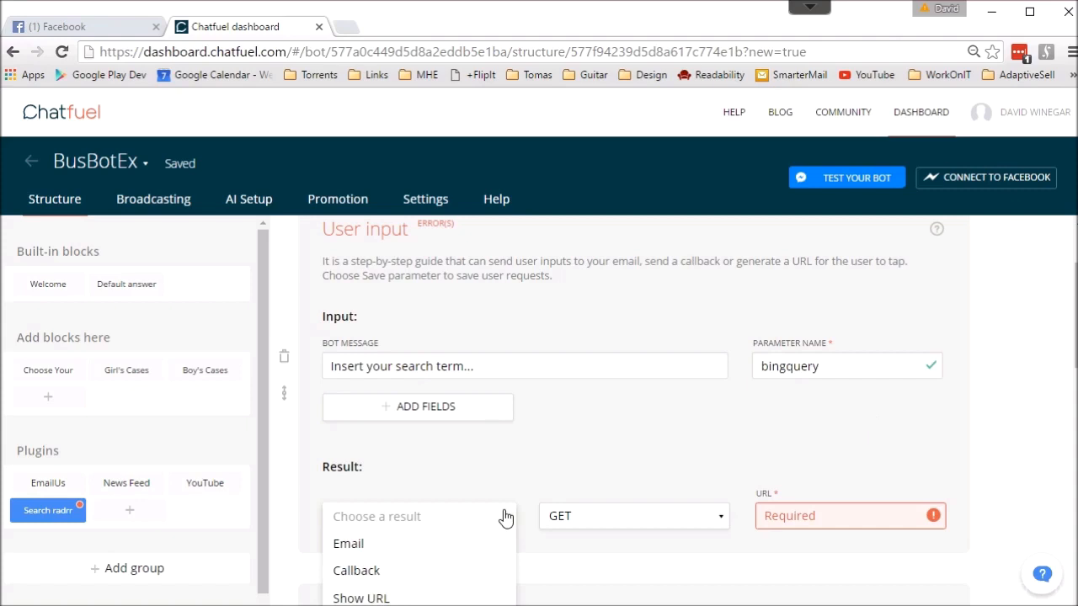
pyautogui.moveTo(1076, 365); pyautogui.dragTo(1076, 397)
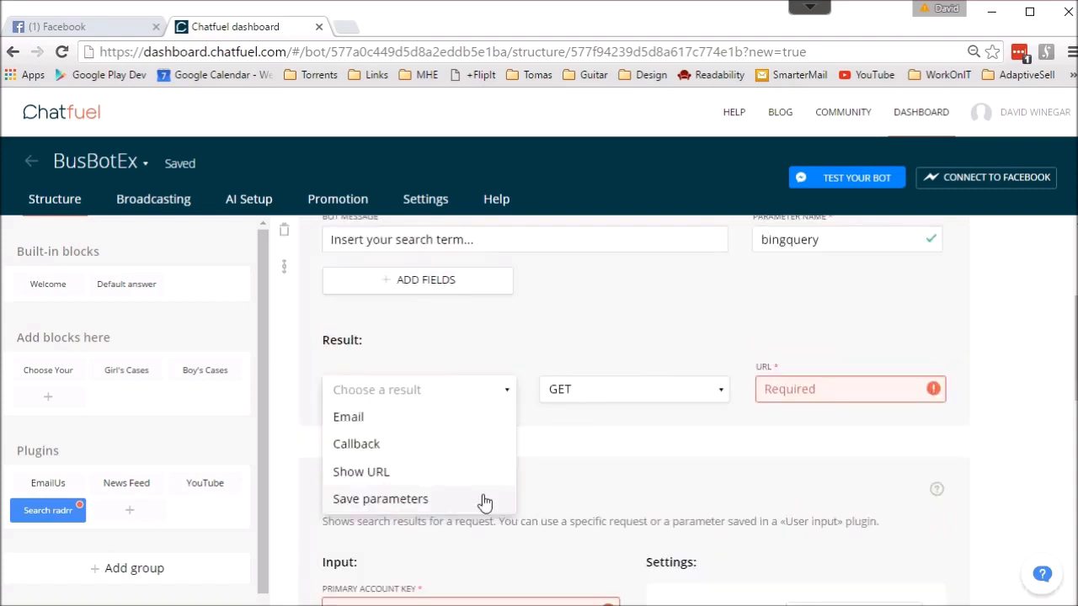
pyautogui.click(435, 505)
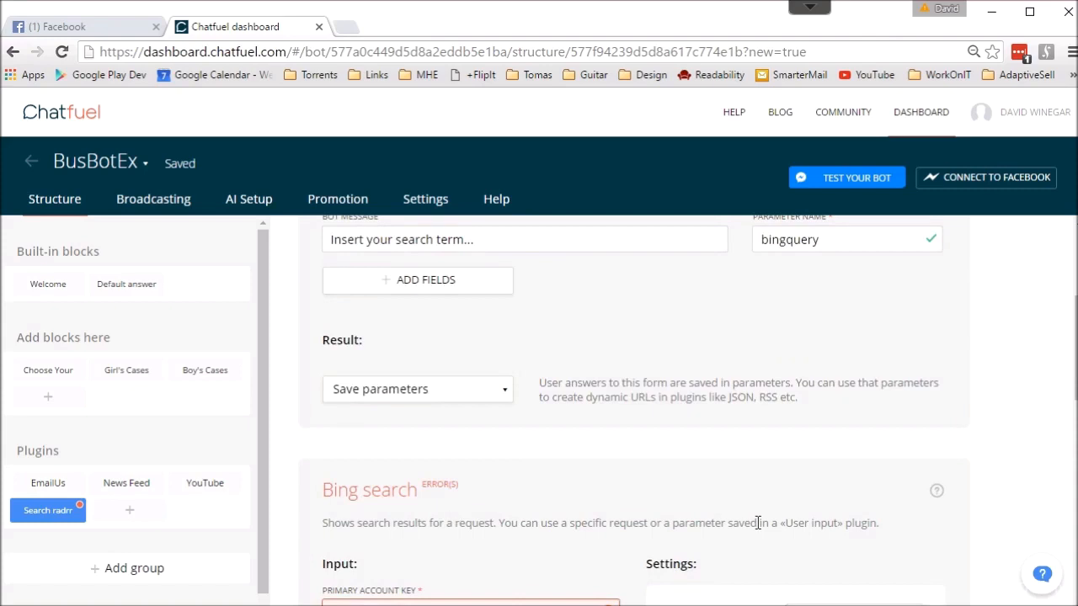
# Open the Bing search card's token generation link and sign in to Microsoft Azure Marketplace
pyautogui.scroll(1, 758, 523)
pyautogui.scroll(2, 633, 410)
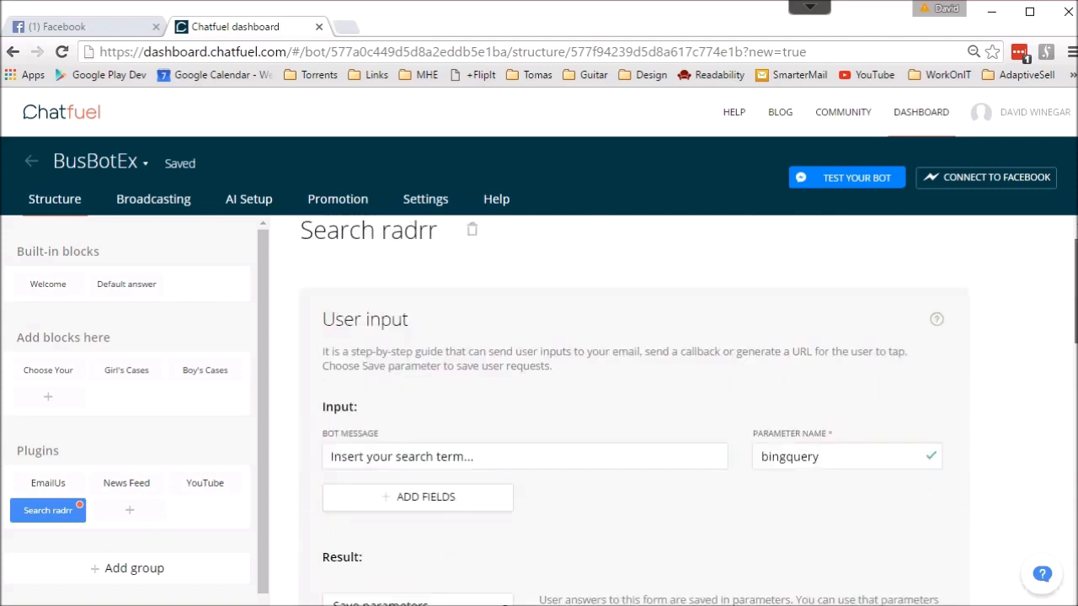
pyautogui.scroll(-2, 633, 411)
pyautogui.scroll(-3, 1074, 433)
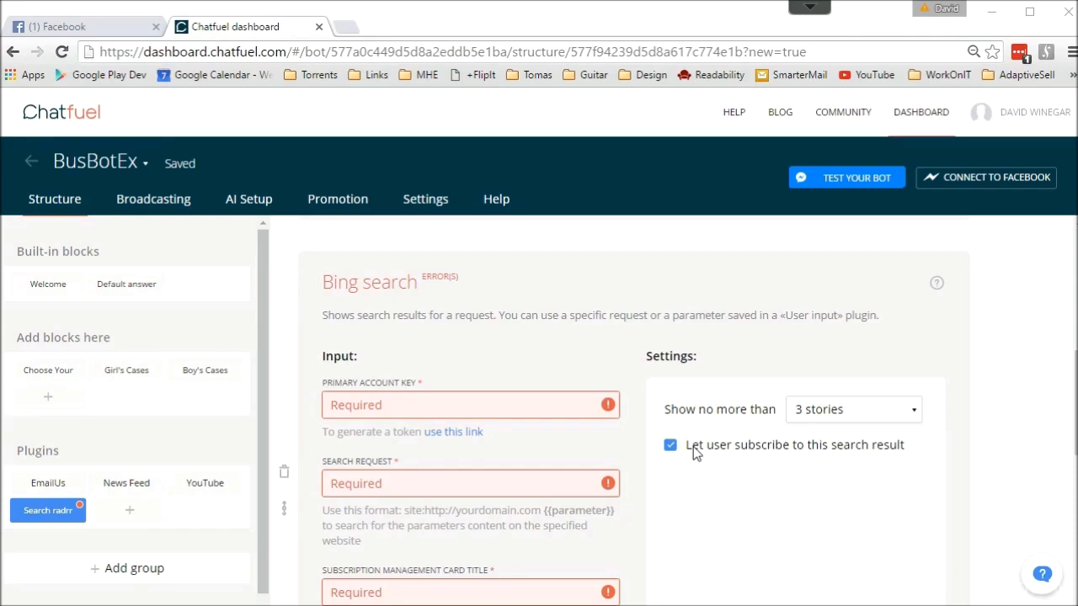
pyautogui.click(451, 433)
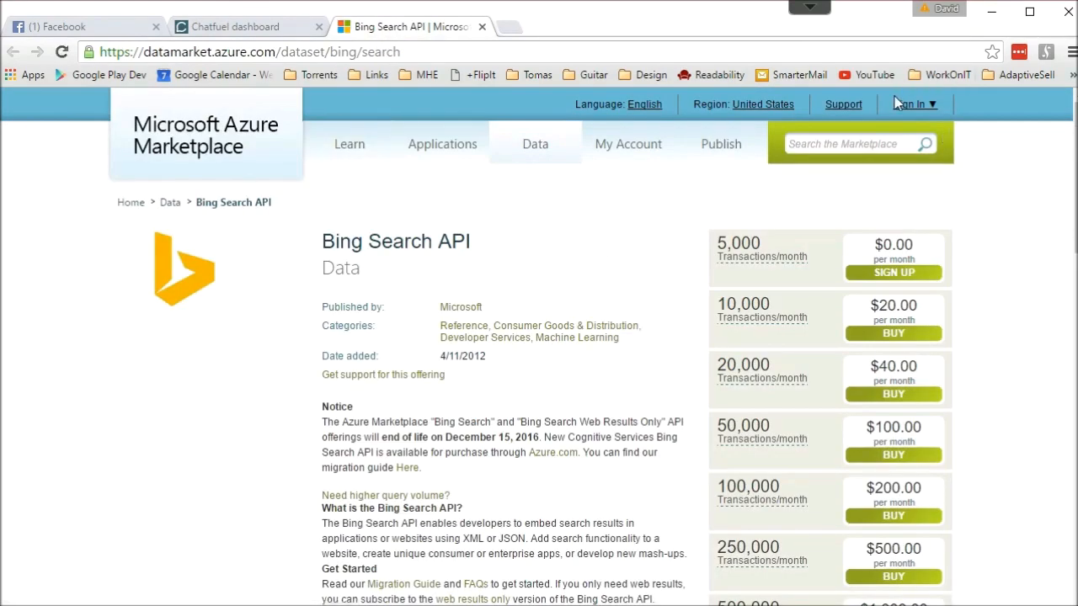
pyautogui.click(934, 104)
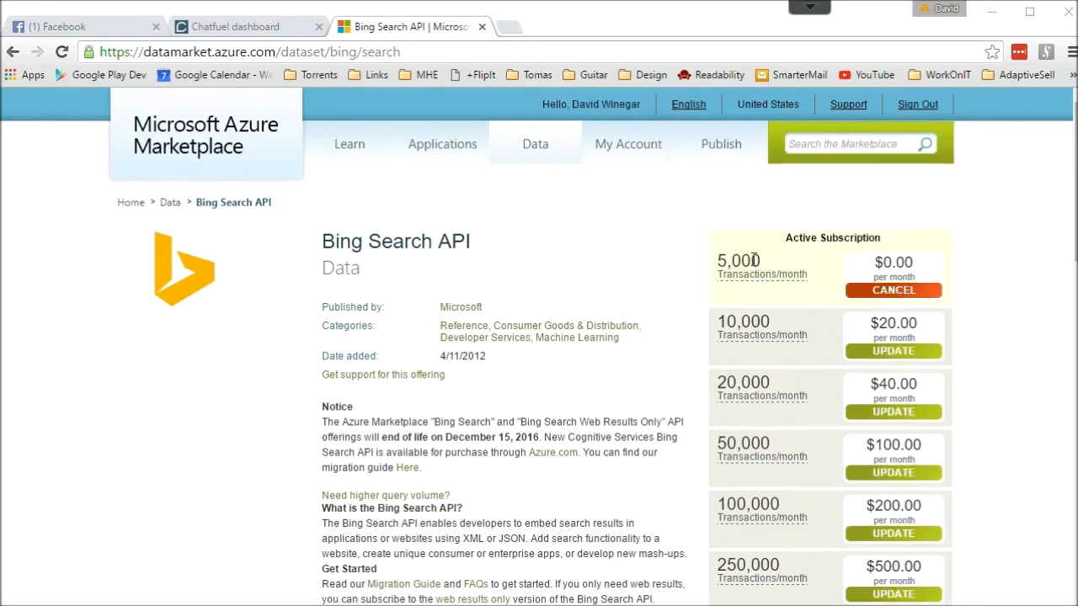
# Open the Azure Marketplace account information and copy the primary account key
pyautogui.moveTo(771, 278)
pyautogui.click(627, 151)
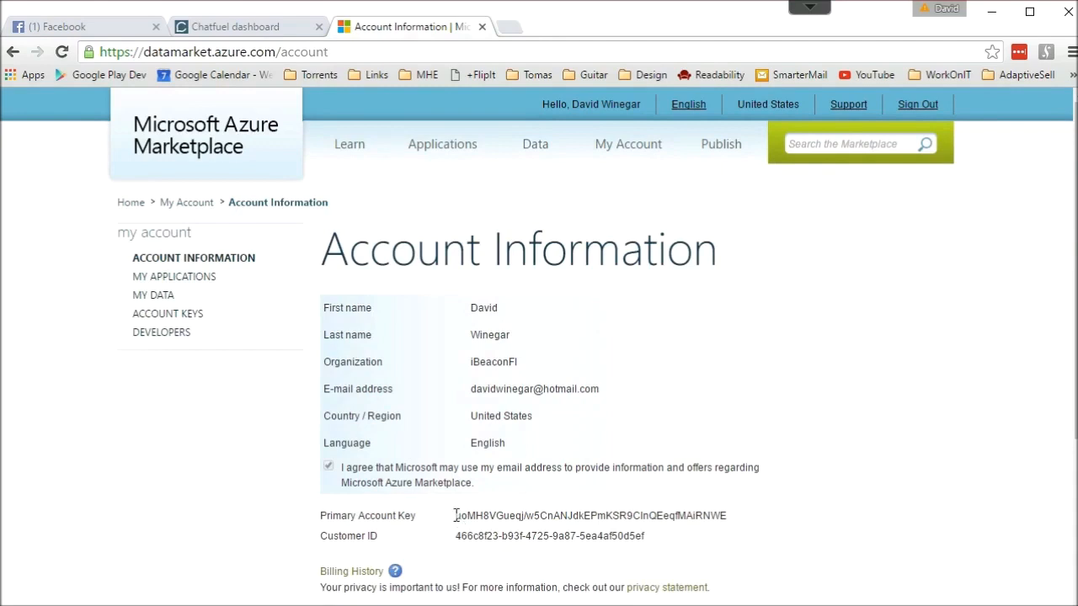
pyautogui.moveTo(456, 515); pyautogui.dragTo(724, 517)
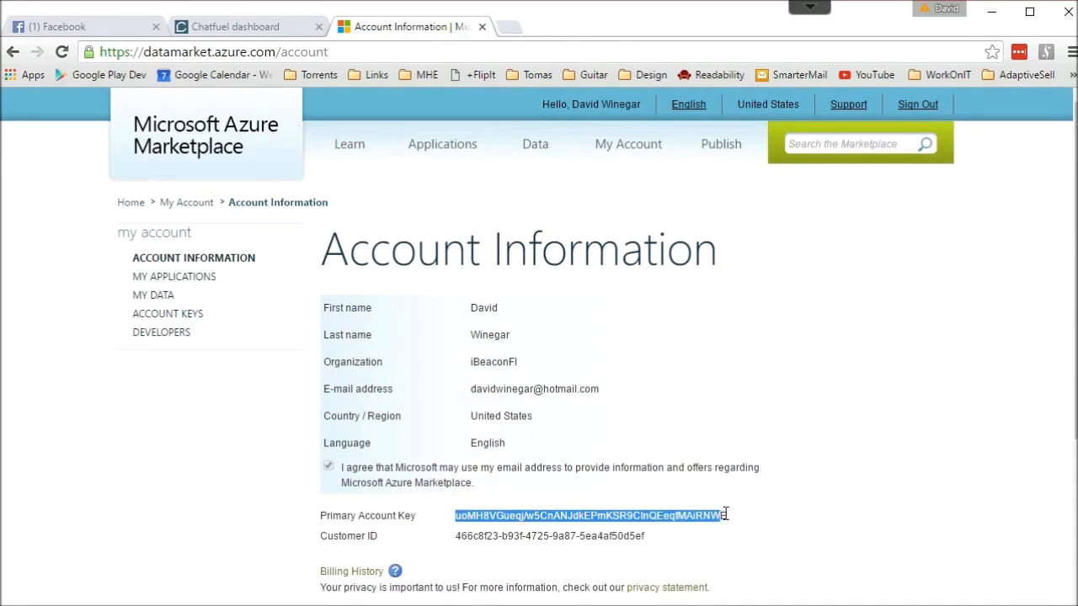
pyautogui.moveTo(726, 518); pyautogui.dragTo(723, 517)
pyautogui.rightClick(718, 524)
pyautogui.click(735, 529)
# Return to the Chatfuel dashboard and paste the account key into the Bing search card's primary account key field
pyautogui.click(260, 26)
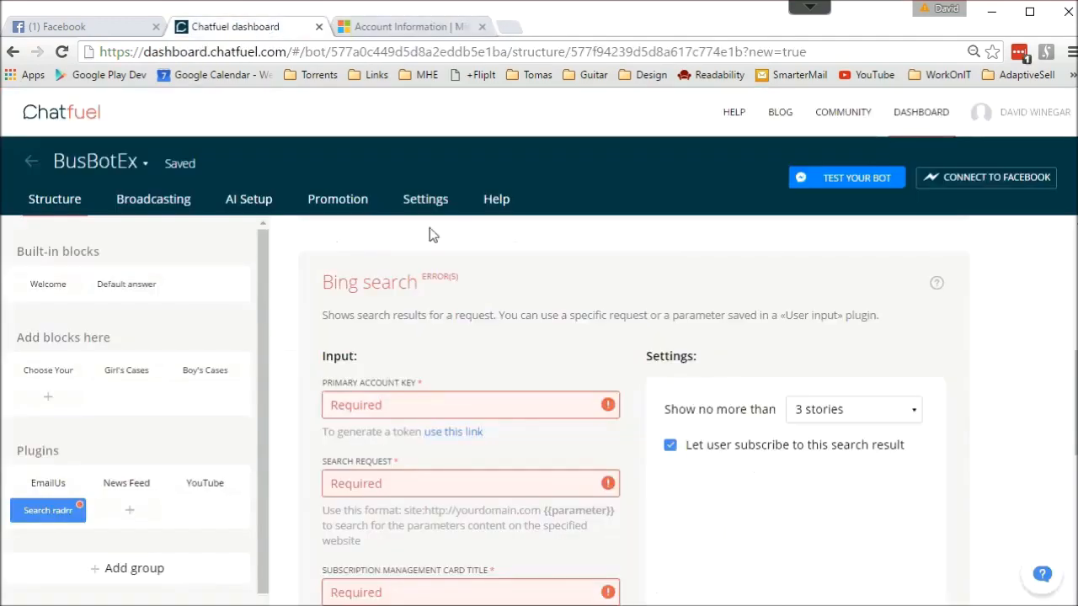
pyautogui.rightClick(435, 415)
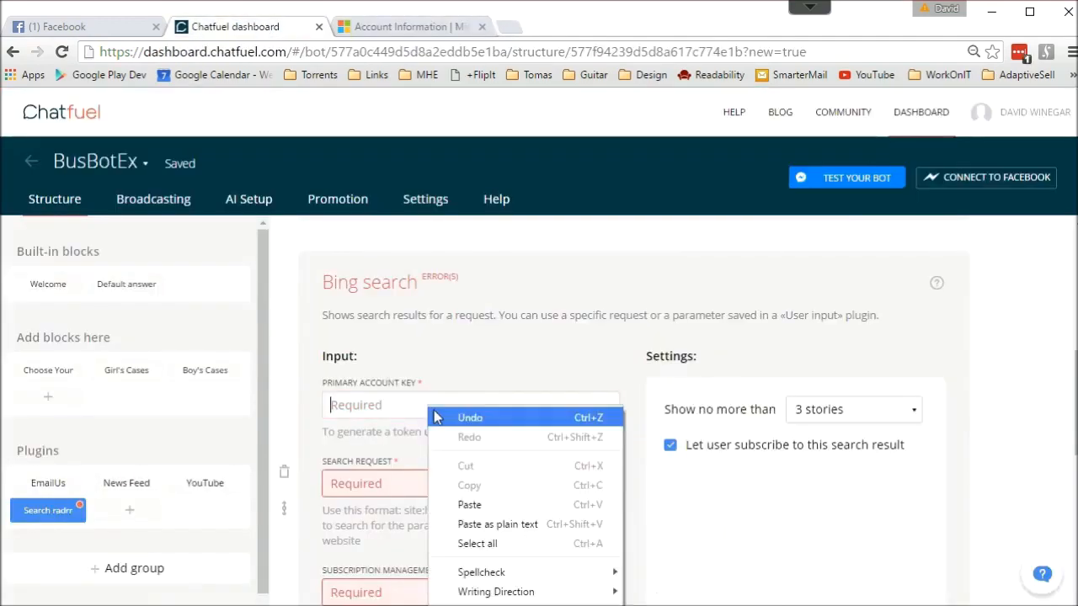
pyautogui.click(470, 504)
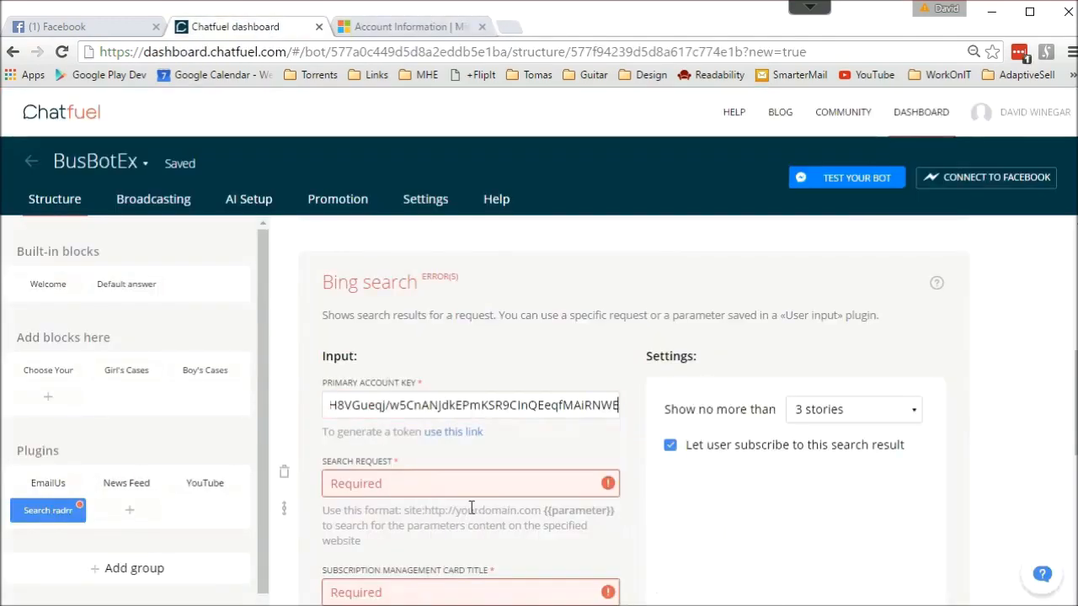
pyautogui.click(410, 489)
pyautogui.click(411, 487)
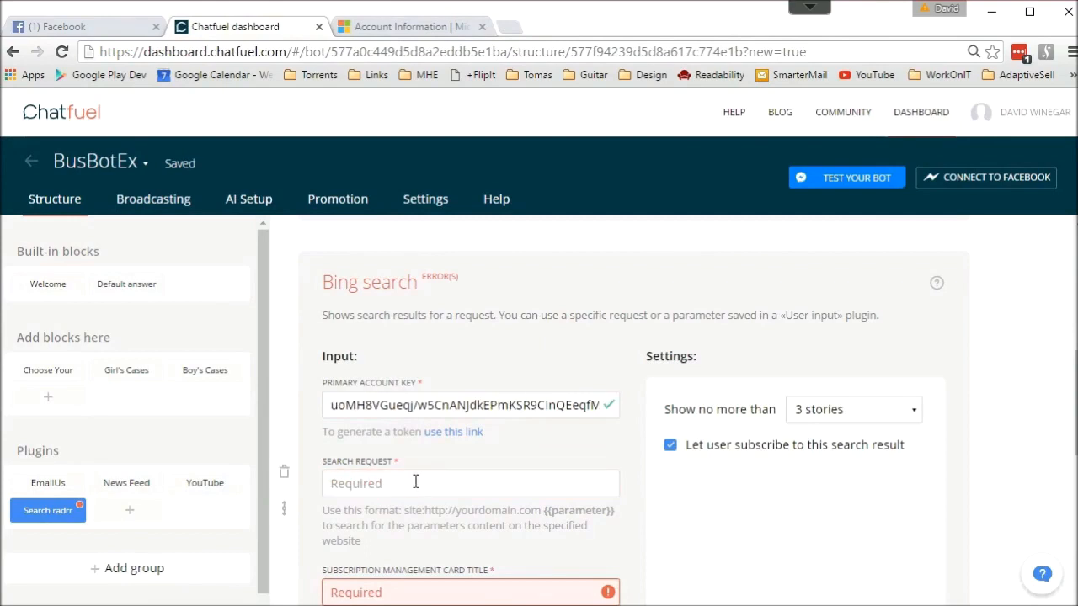
pyautogui.write('site:http://www.radrr')
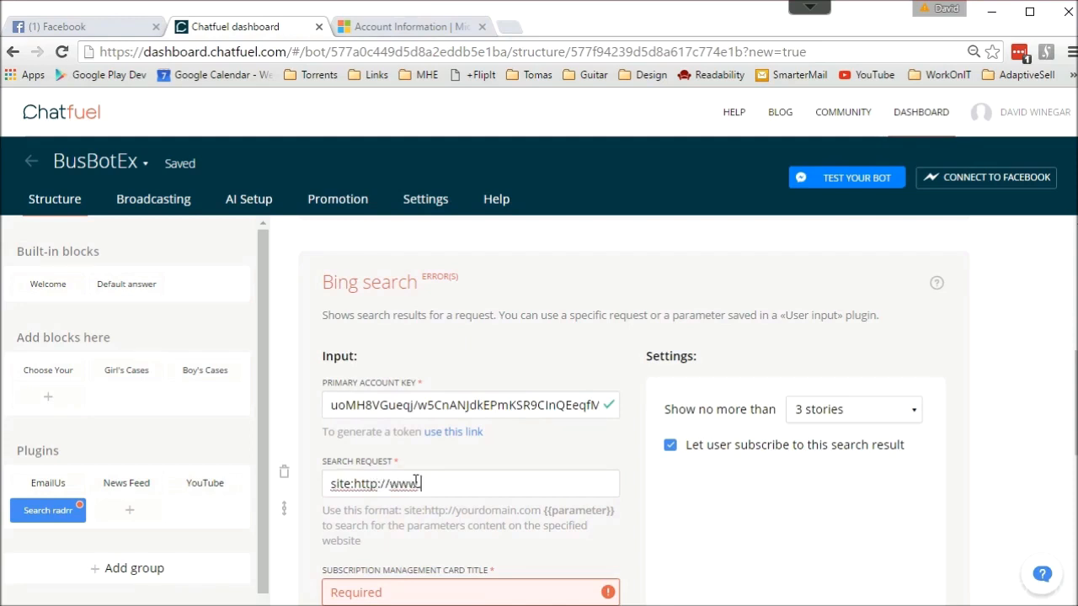
pyautogui.write('.com')
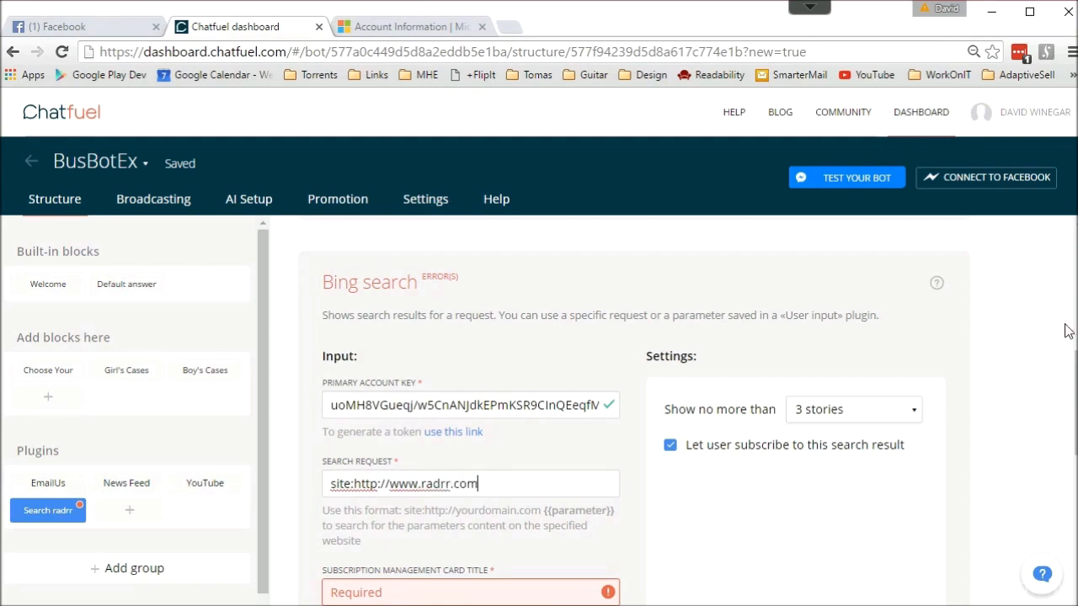
# Enter "radrr Search" as both the subscription management card title and the image title of the Bing search card
pyautogui.scroll(-3, 1062, 352)
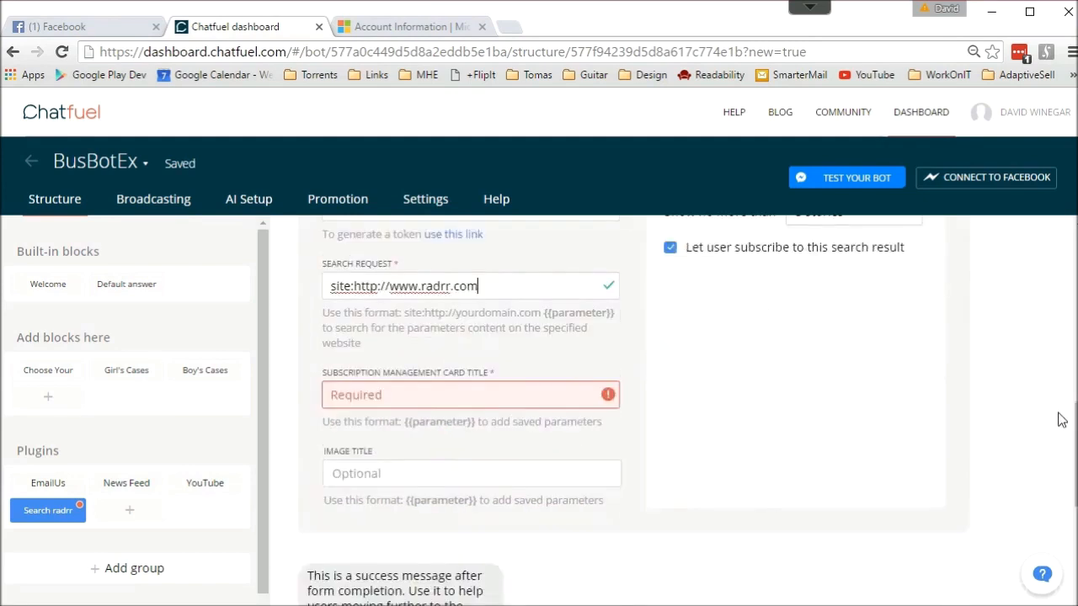
pyautogui.click(375, 402)
pyautogui.write('rad')
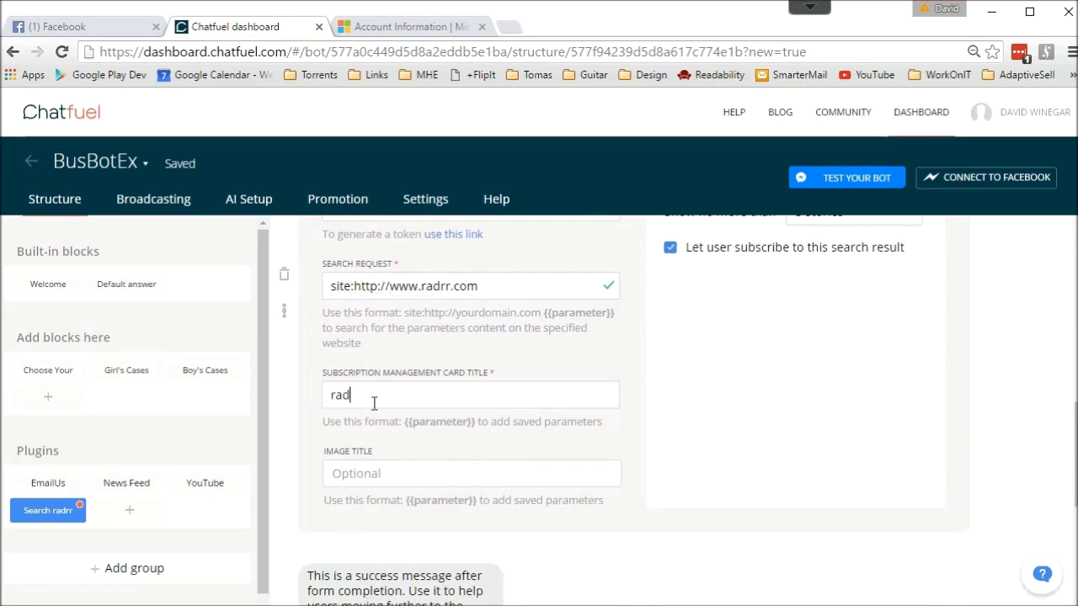
pyautogui.write('rr Search')
pyautogui.click(414, 474)
pyautogui.write('radrr Search')
pyautogui.scroll(4, 1065, 376)
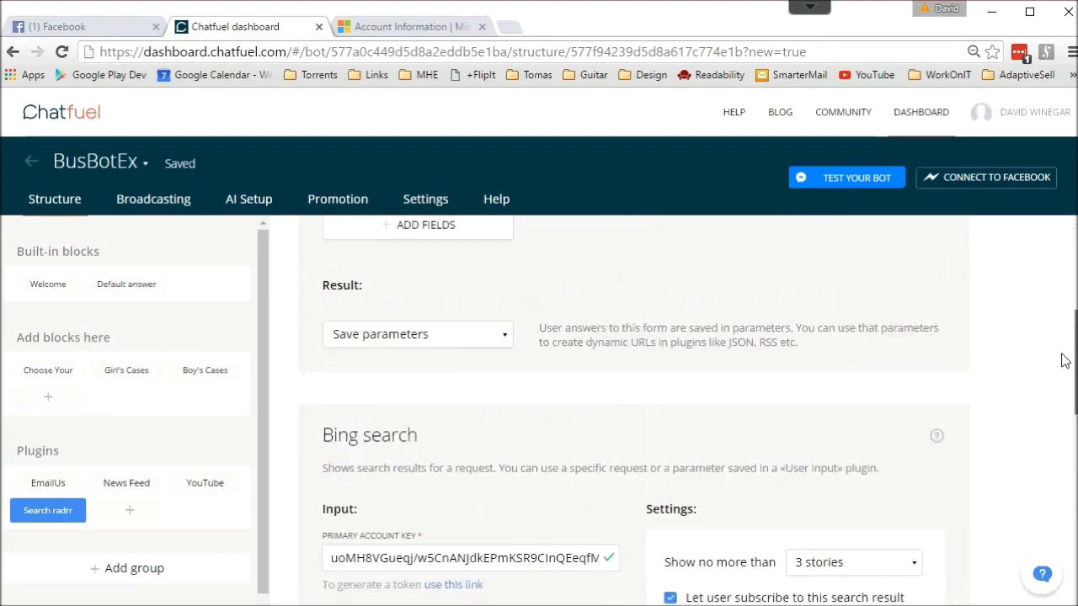
# Set the Bing search card to show no more than 5 stories
pyautogui.scroll(-1, 1065, 375)
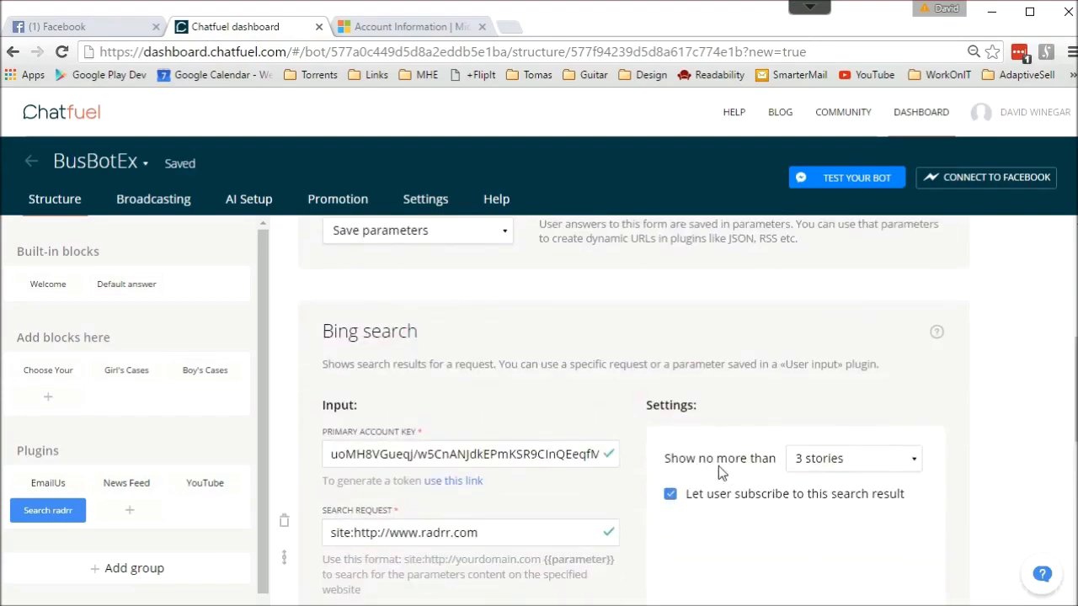
pyautogui.click(914, 463)
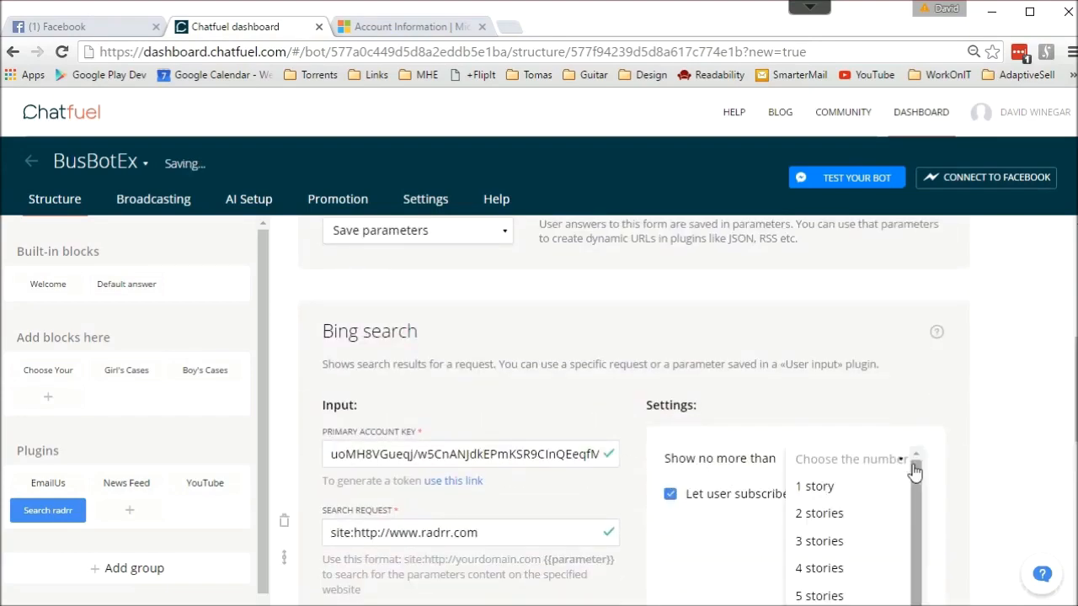
pyautogui.scroll(-2, 1036, 423)
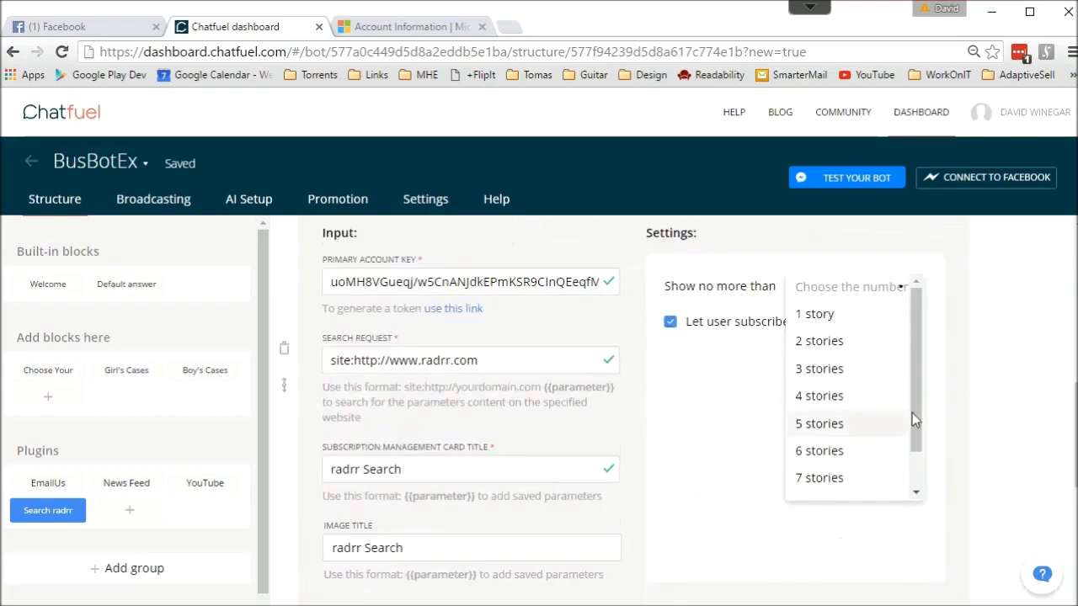
pyautogui.scroll(-1, 923, 438)
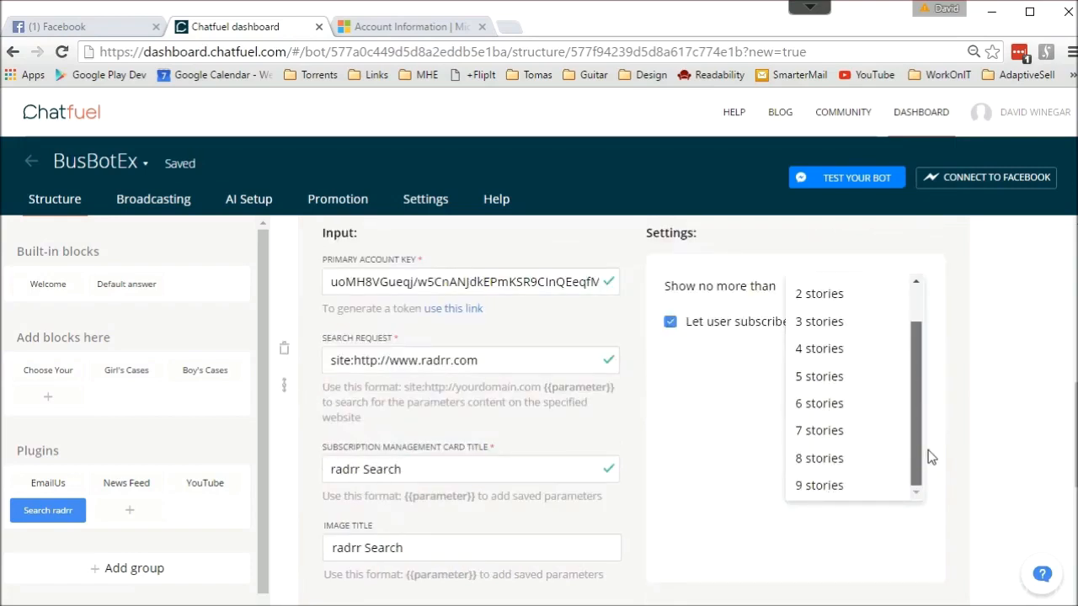
pyautogui.scroll(1, 926, 438)
pyautogui.click(825, 413)
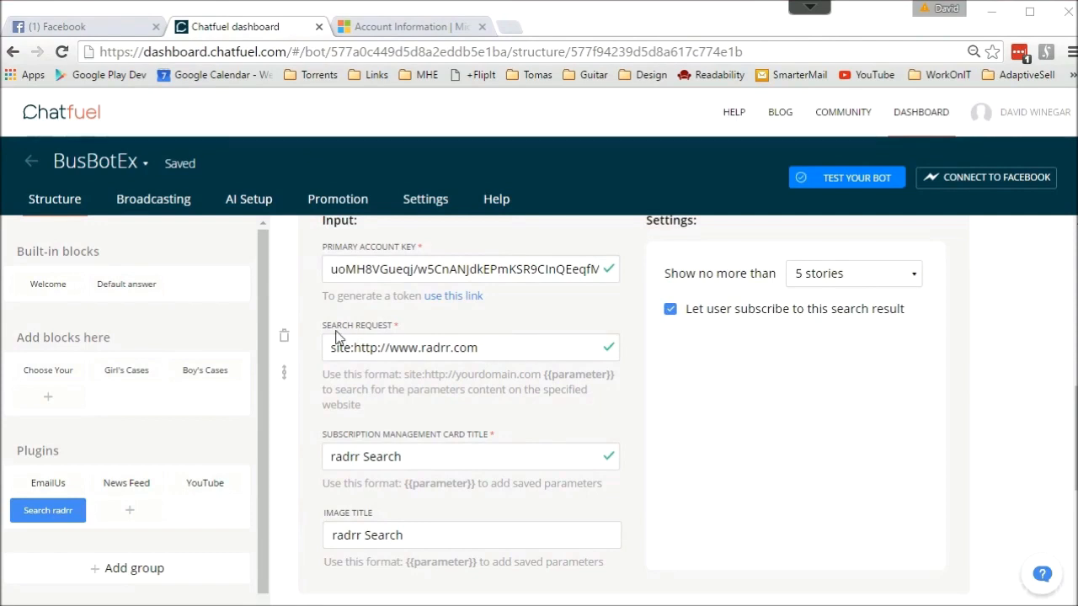
# Copy the parameter name "bingquery" from the User input card
pyautogui.moveTo(1073, 416); pyautogui.dragTo(1061, 295)
pyautogui.click(777, 368)
pyautogui.doubleClick(777, 367)
pyautogui.rightClick(777, 372)
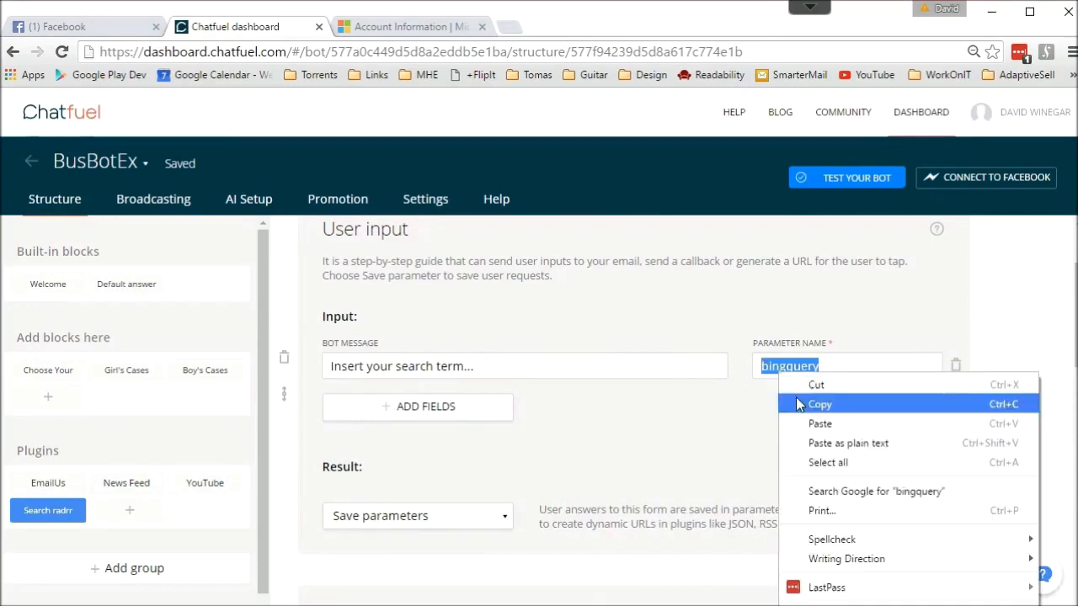
pyautogui.click(797, 403)
pyautogui.moveTo(1072, 353); pyautogui.dragTo(1066, 435)
pyautogui.scroll(-2, 868, 428)
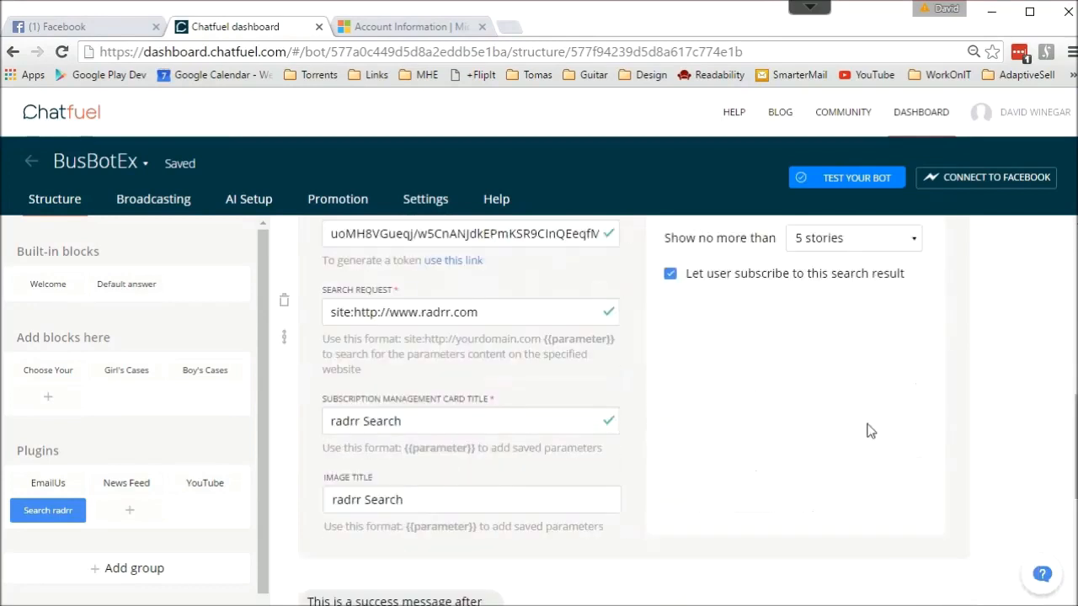
pyautogui.click(526, 312)
pyautogui.write('{{bingquery')
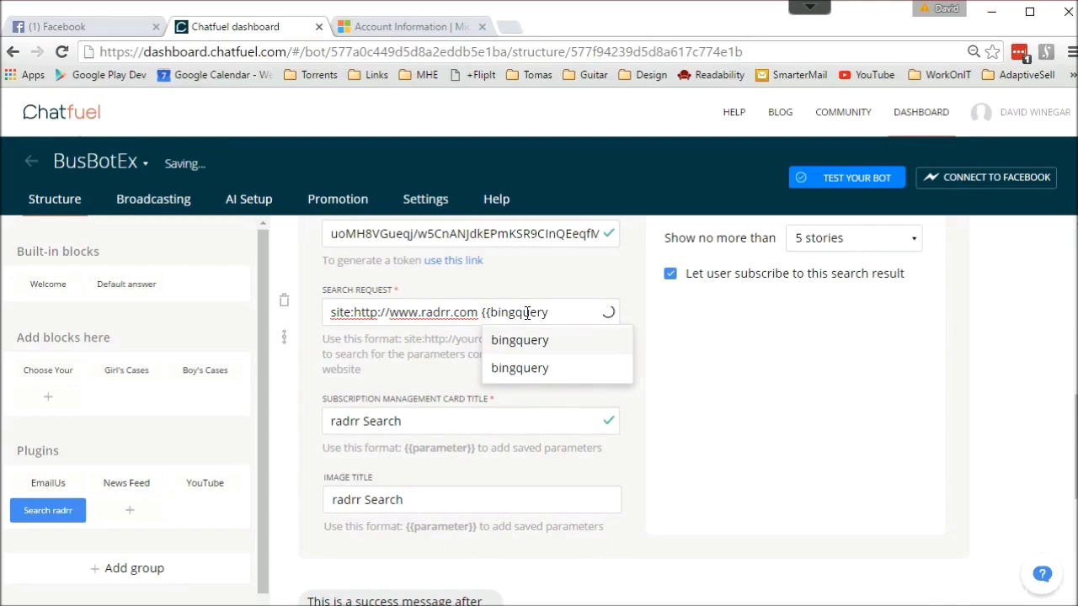
pyautogui.write('}}')
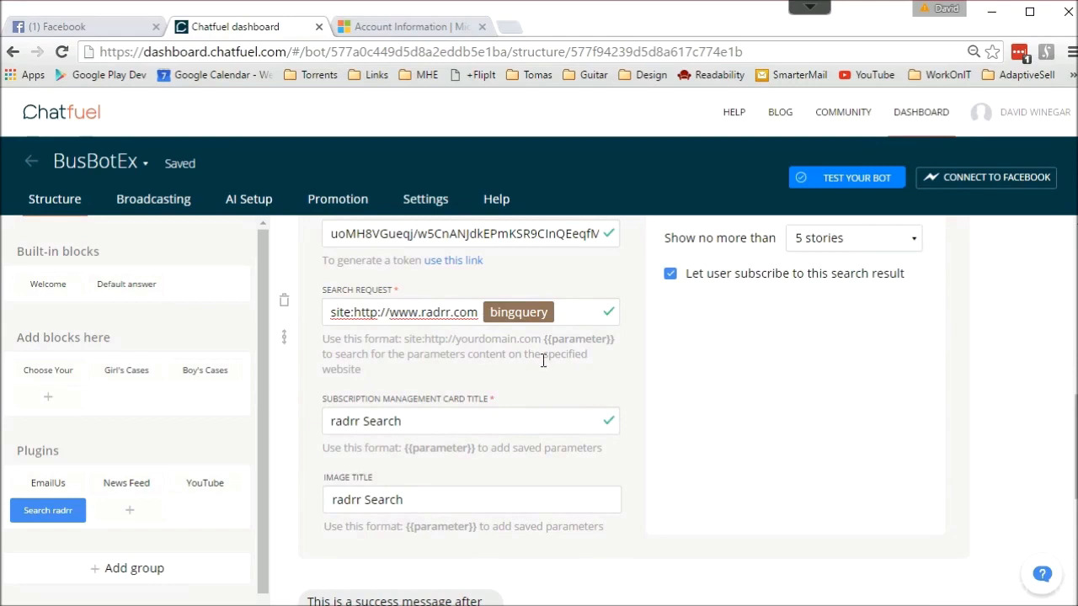
# Close the empty Messenger page, reload the Chatfuel dashboard and launch the bot test on Messenger
pyautogui.moveTo(1075, 451); pyautogui.dragTo(1073, 543)
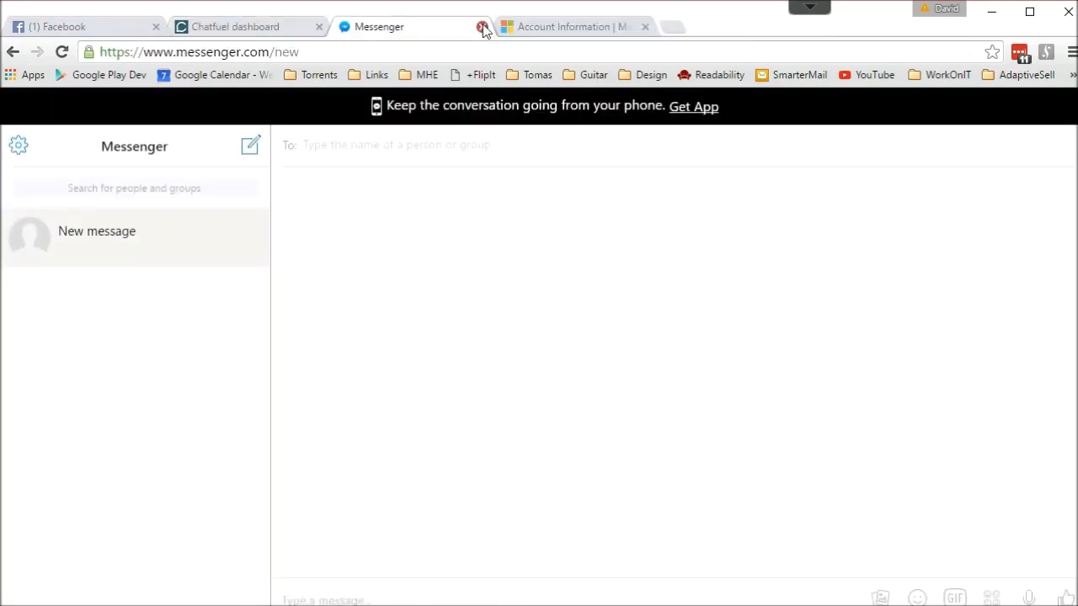
pyautogui.click(481, 26)
pyautogui.click(61, 51)
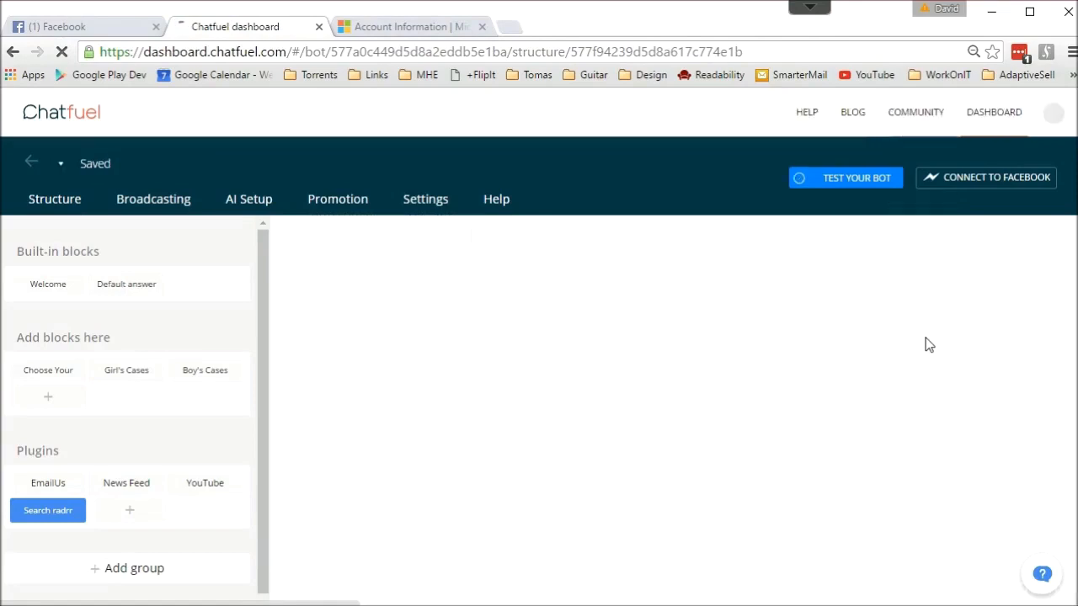
pyautogui.click(853, 184)
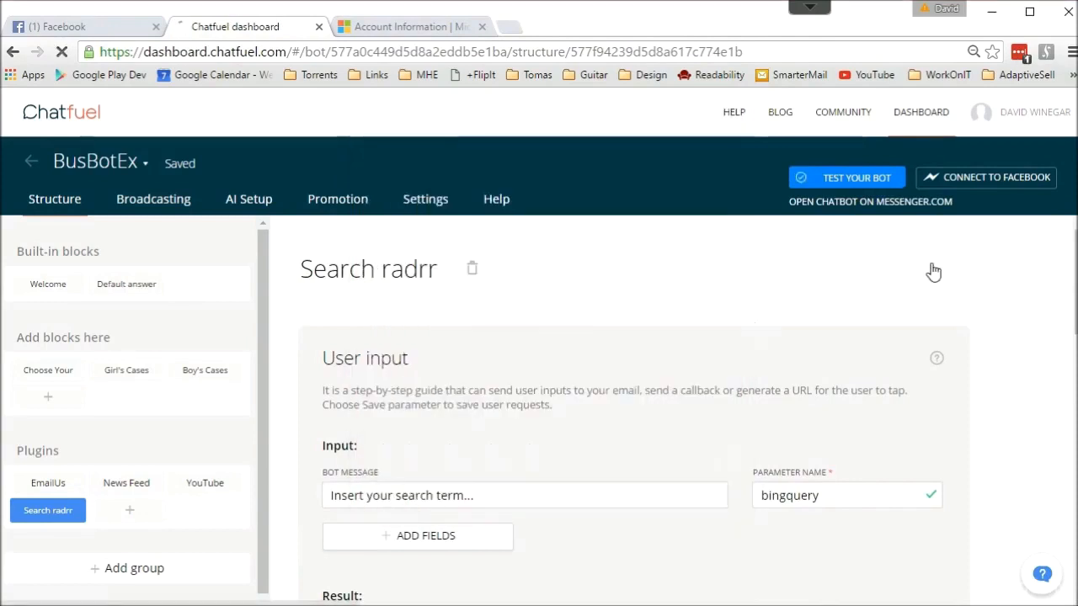
pyautogui.click(915, 205)
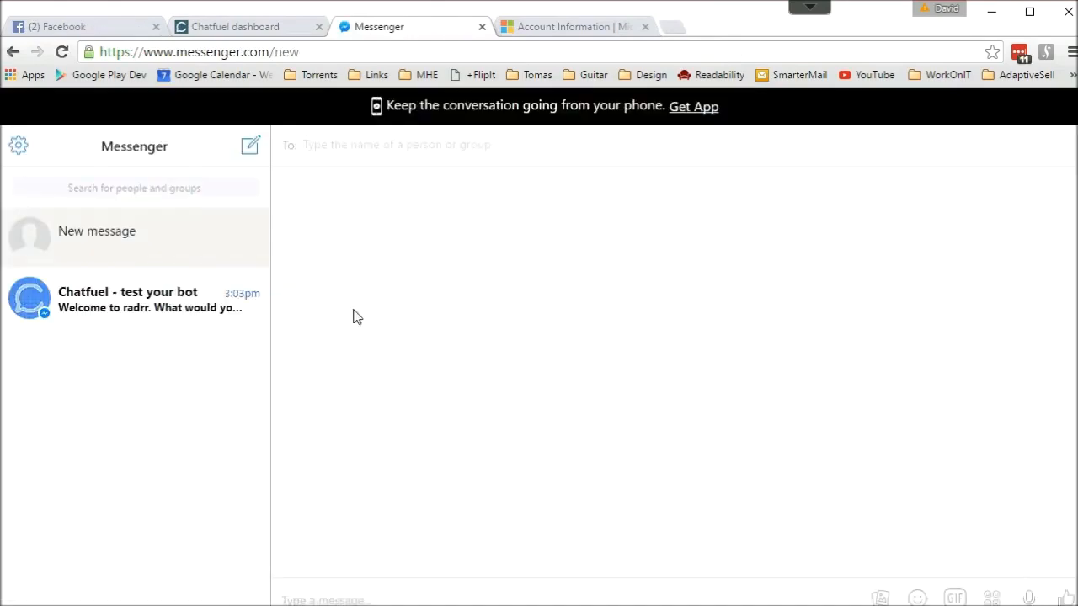
# In the Chatfuel test bot conversation, go through View Products to Search and submit the search term "angry monkey"
pyautogui.click(161, 286)
pyautogui.click(445, 397)
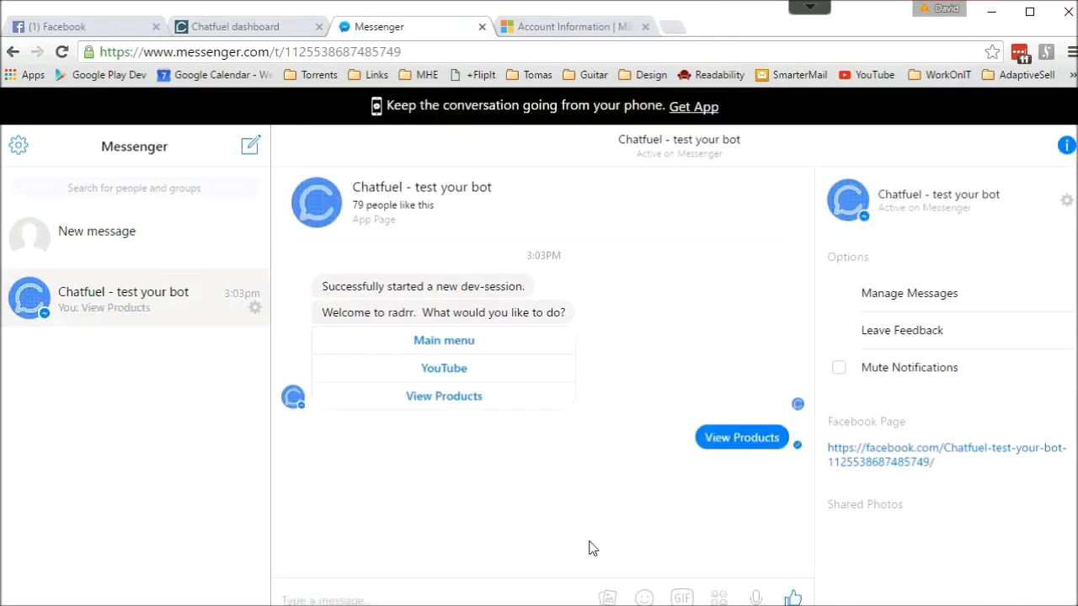
pyautogui.click(465, 559)
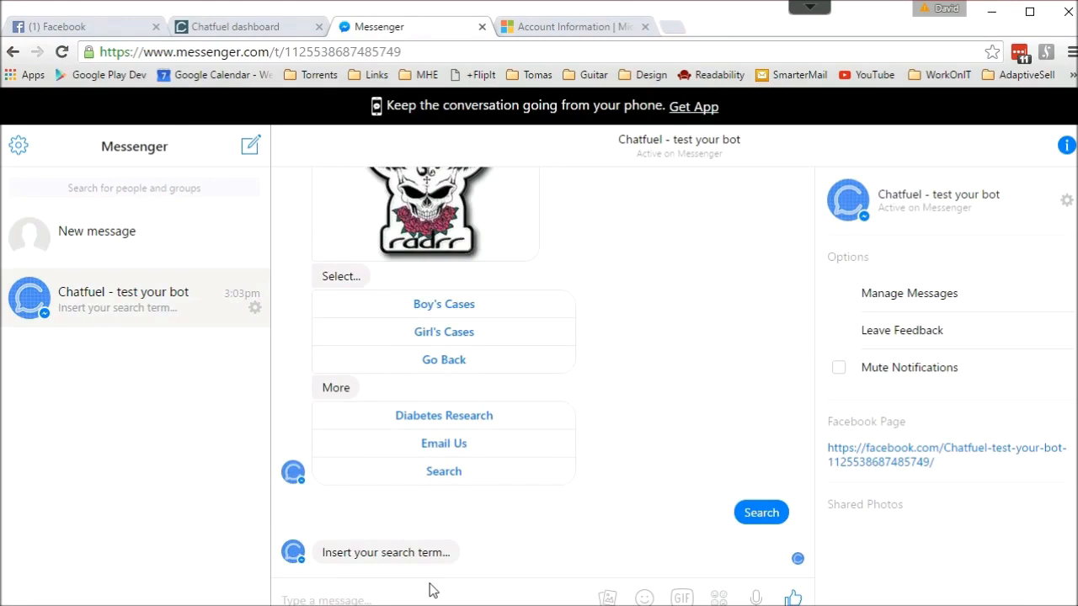
pyautogui.write('angry monkey')
pyautogui.press('Return')
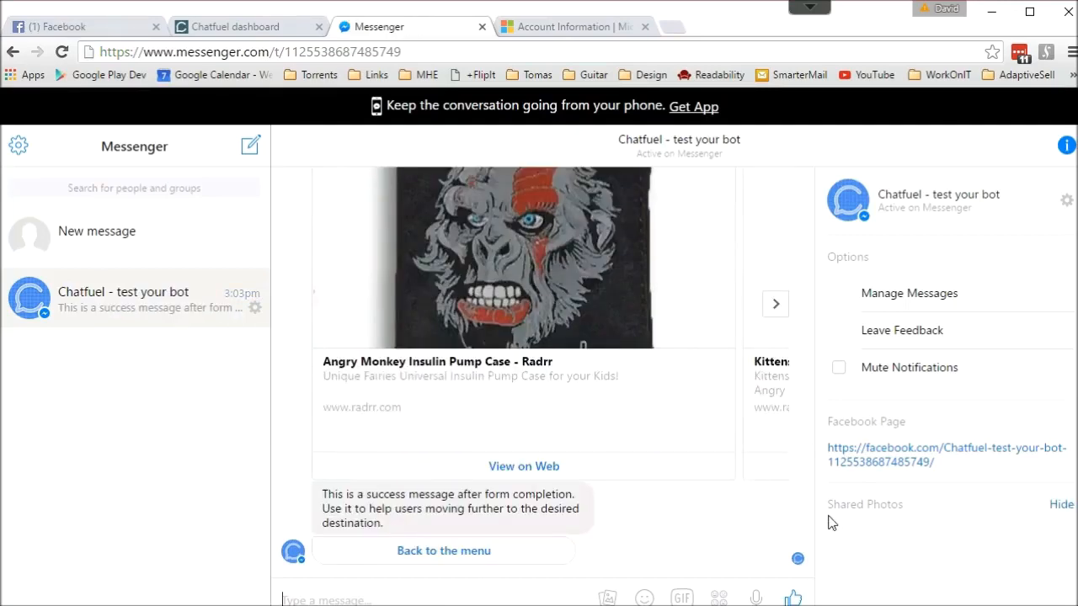
# Browse the "angry monkey" result cards through to the radrr Search card and subscribe to the search result
pyautogui.moveTo(814, 517); pyautogui.dragTo(817, 476)
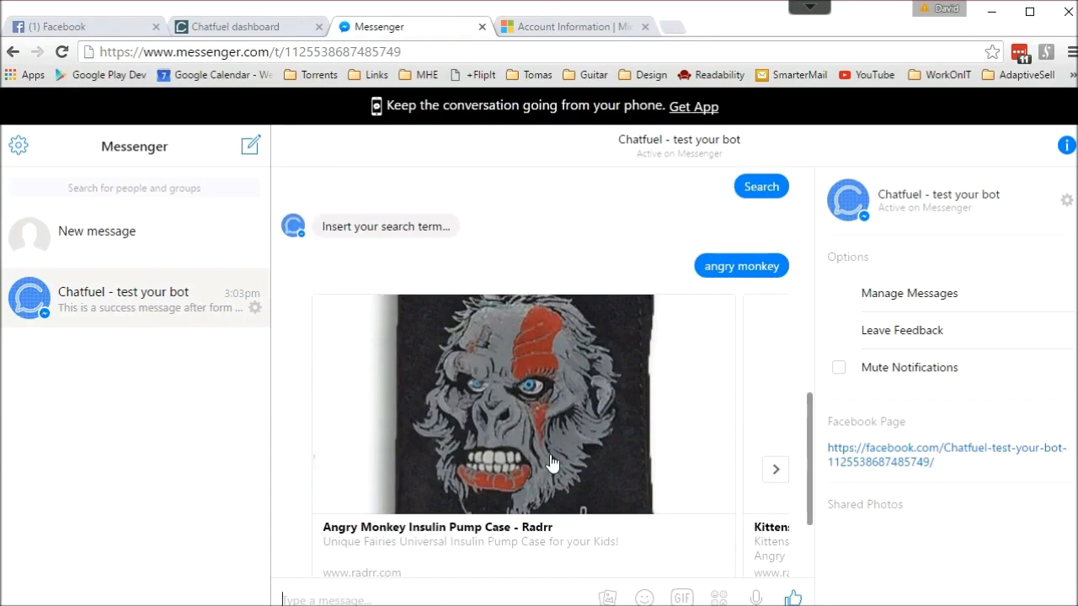
pyautogui.moveTo(810, 465)
pyautogui.mouseDown()
pyautogui.moveTo(801, 510)
pyautogui.moveTo(804, 474)
pyautogui.mouseUp()
pyautogui.click(775, 429)
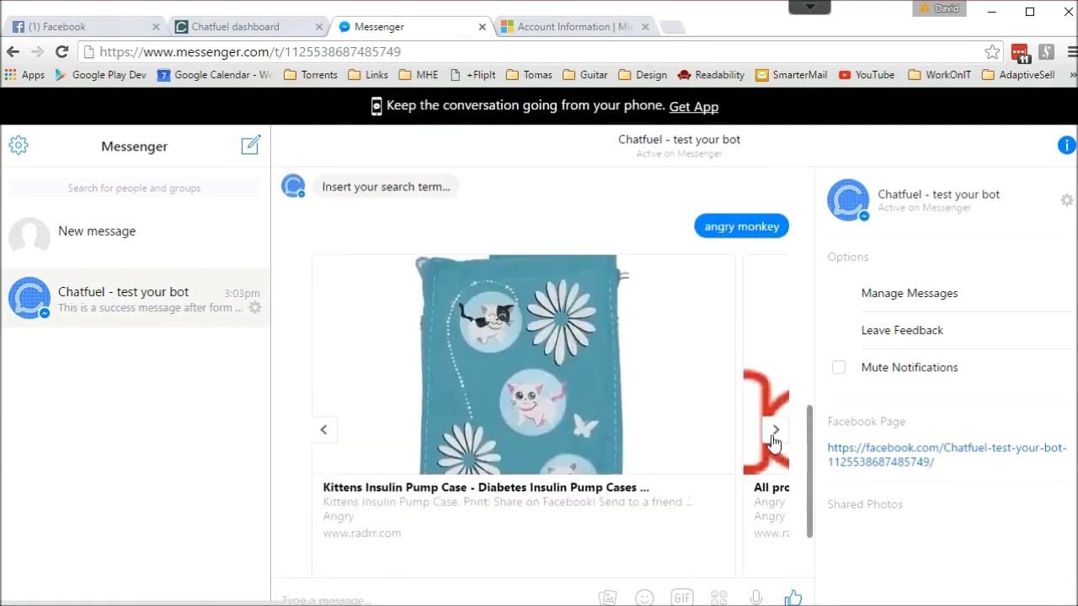
pyautogui.click(774, 431)
pyautogui.click(773, 433)
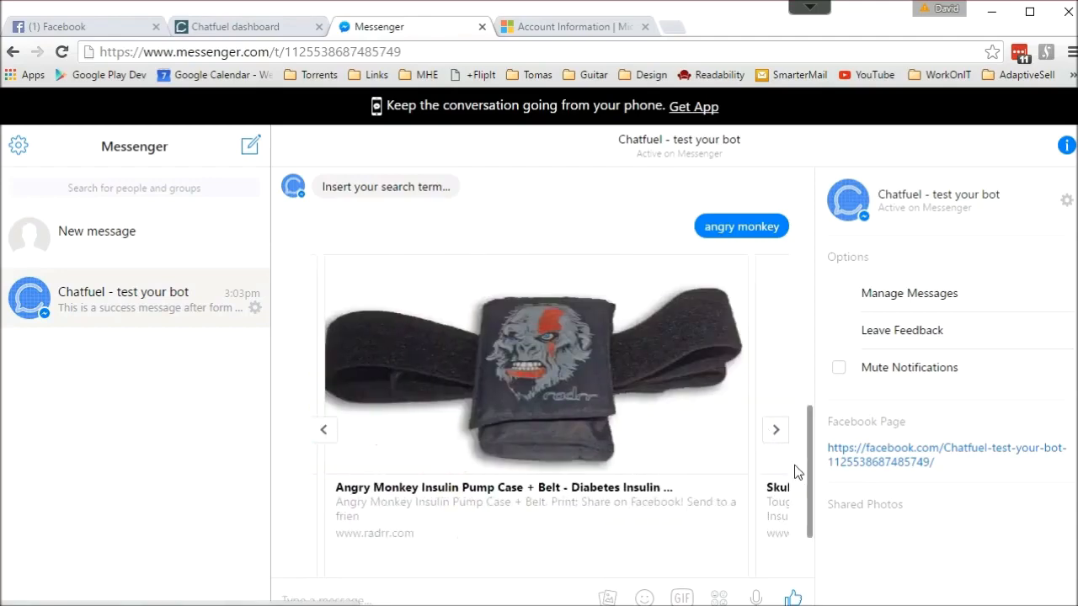
pyautogui.click(776, 435)
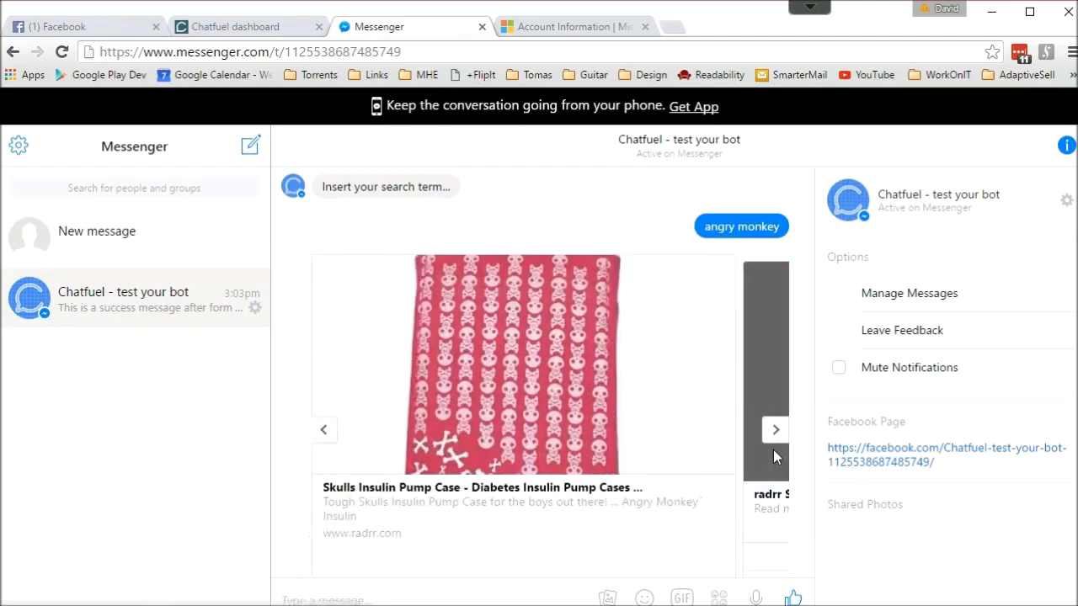
pyautogui.click(773, 446)
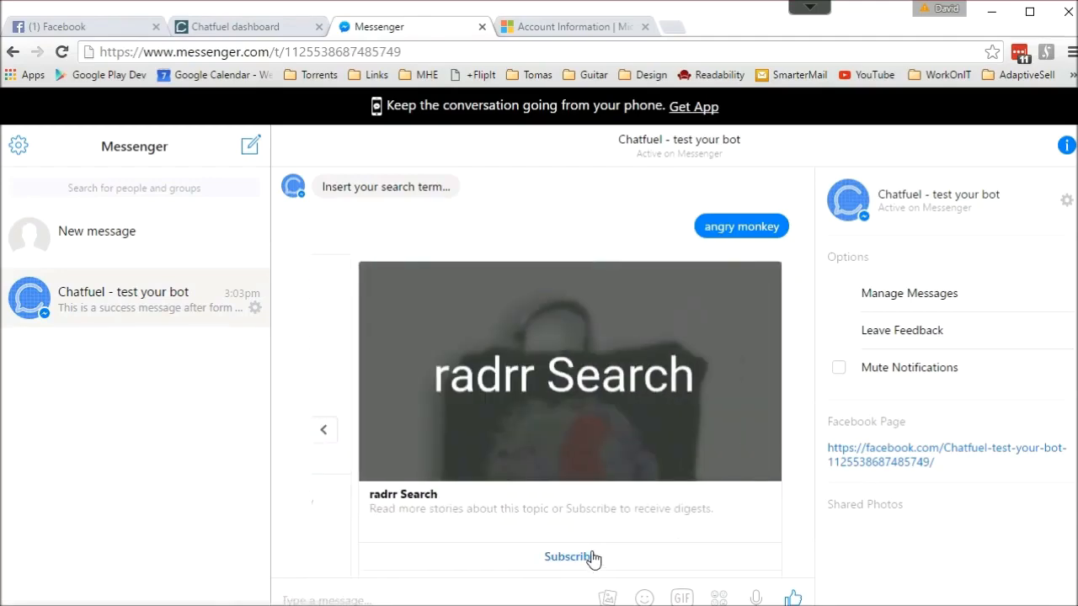
pyautogui.click(592, 558)
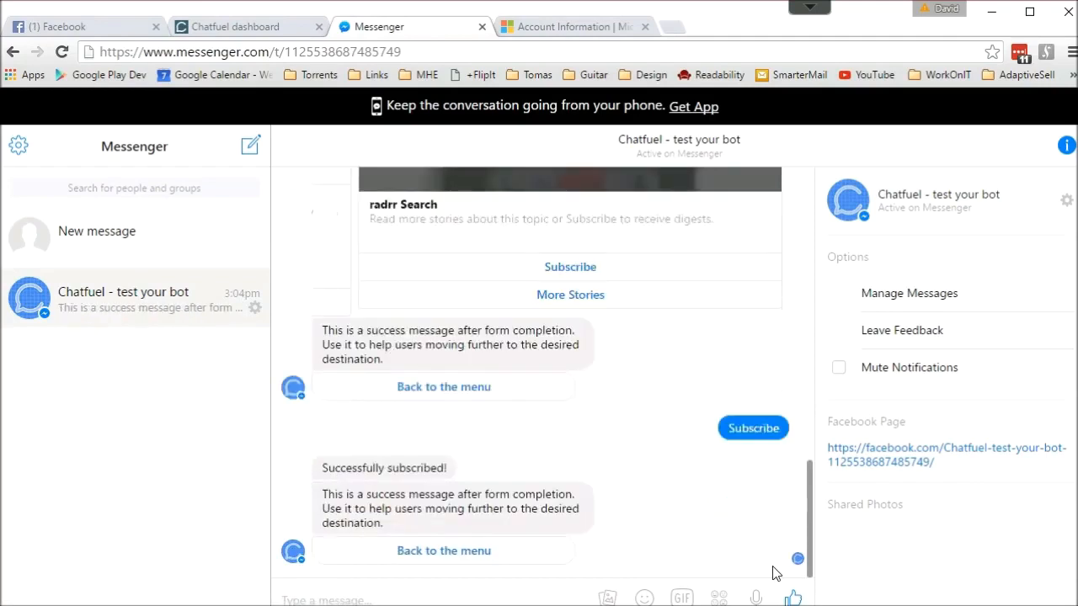